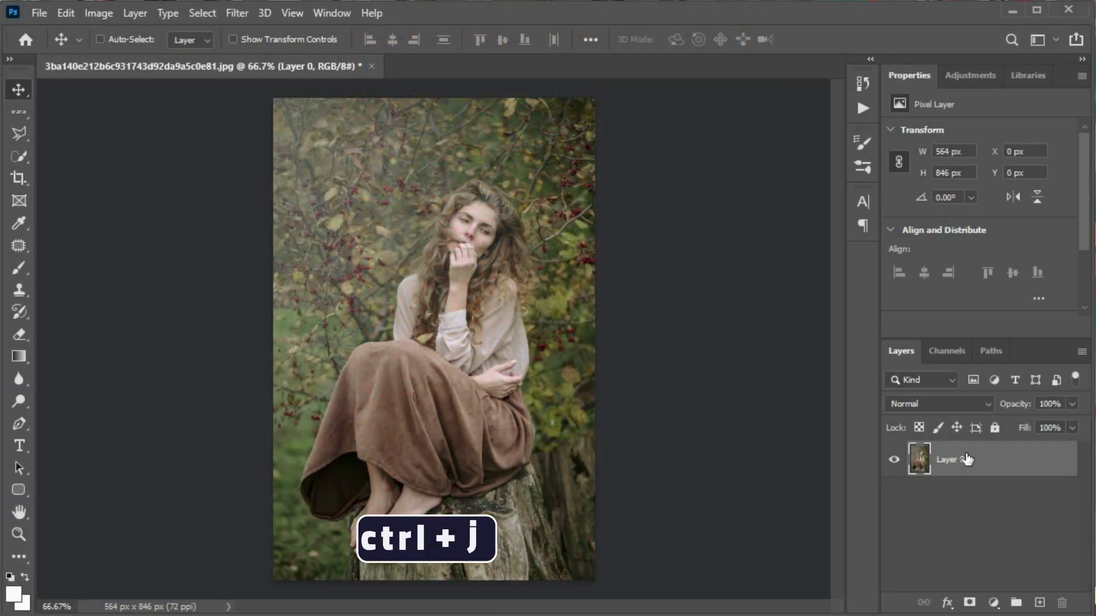
Duplicate the photo layer, then Select Subject, Refine Hair and copy the woman to her own layer.
key(ctrl+j)
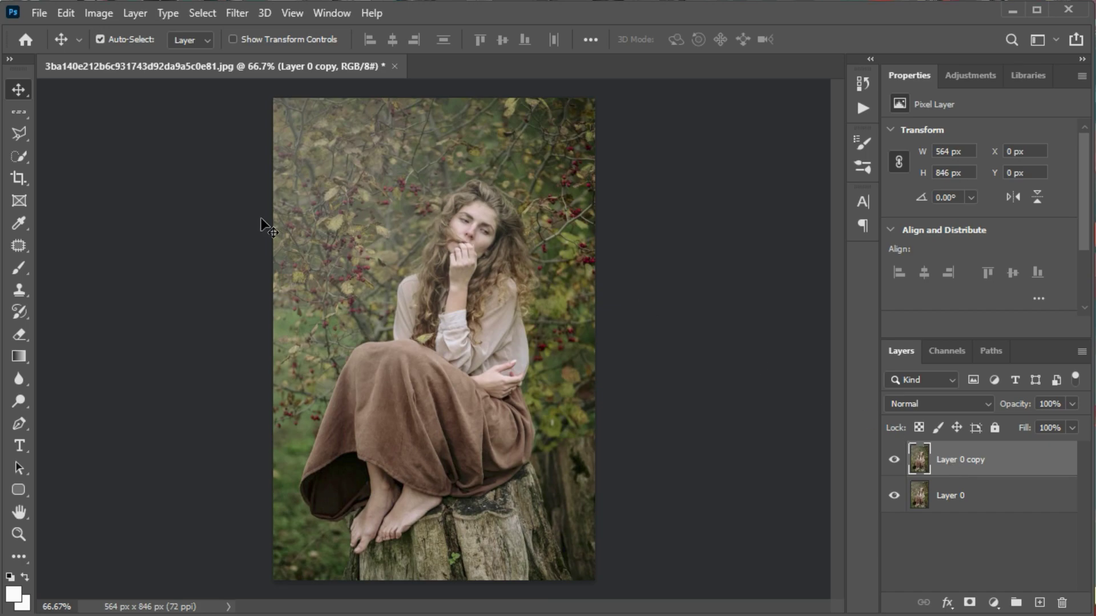
click(22, 156)
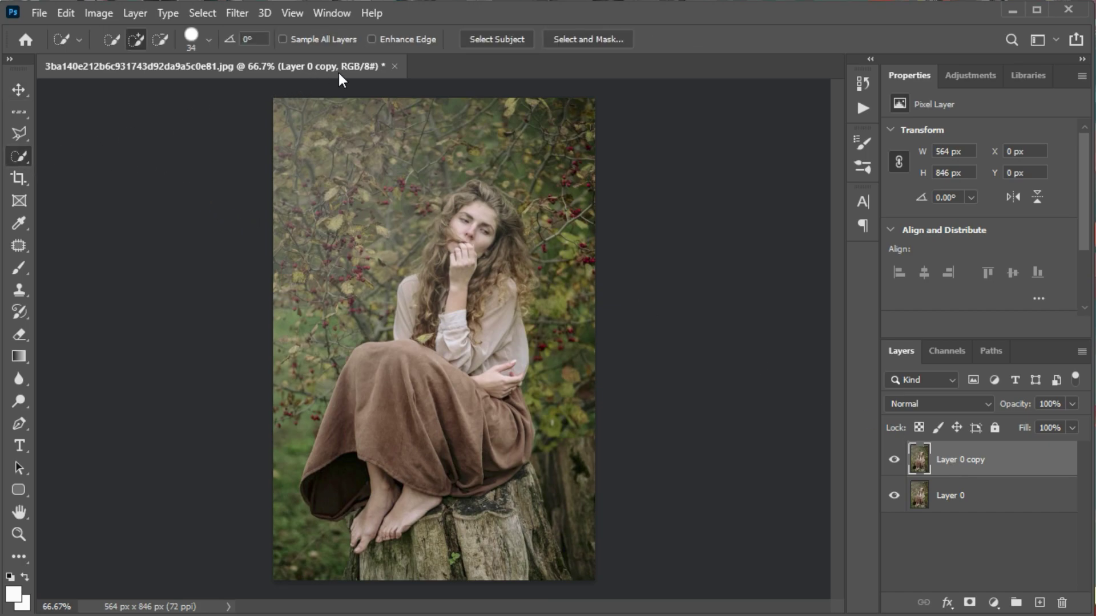
click(520, 41)
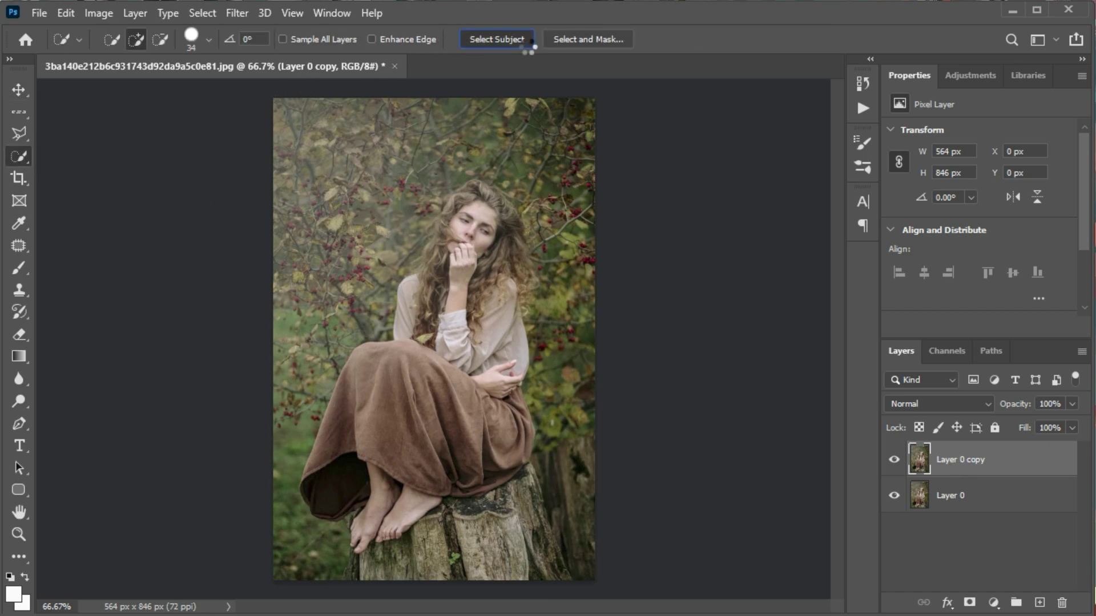
click(587, 38)
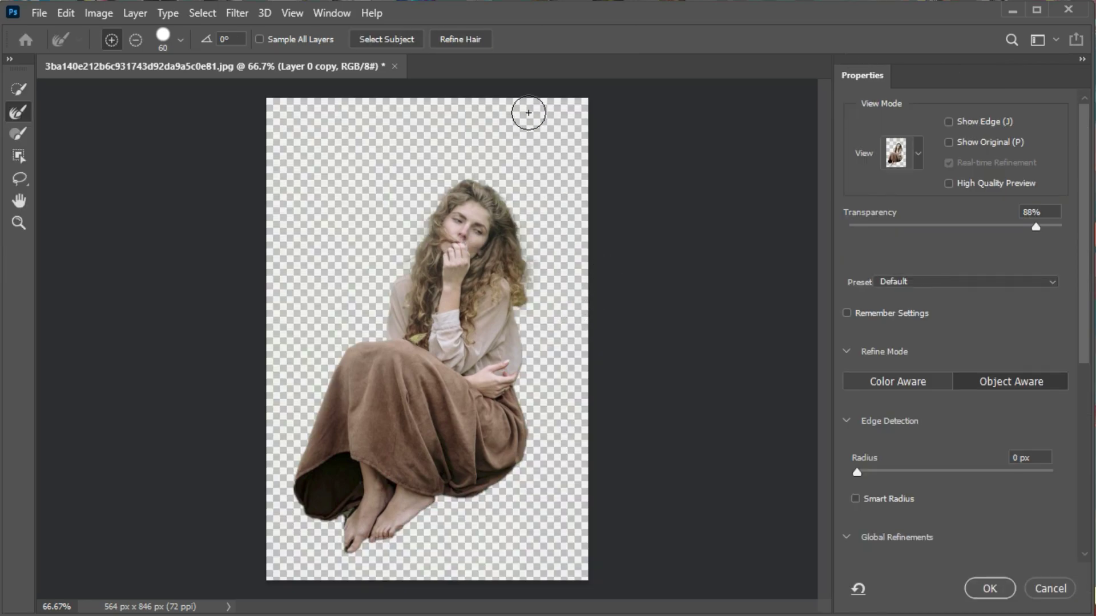
click(467, 45)
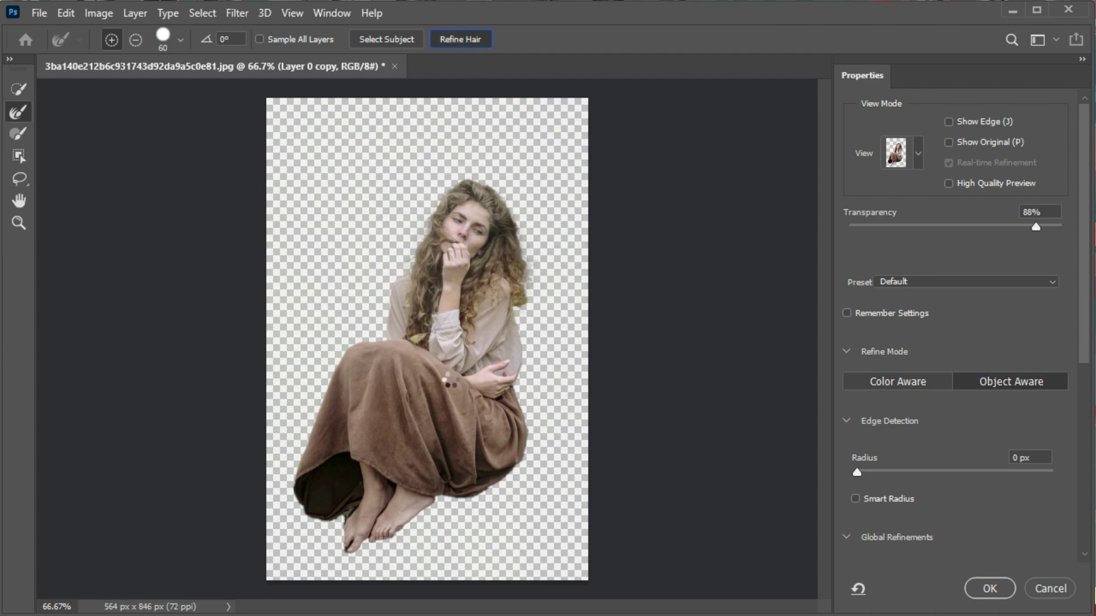
click(990, 589)
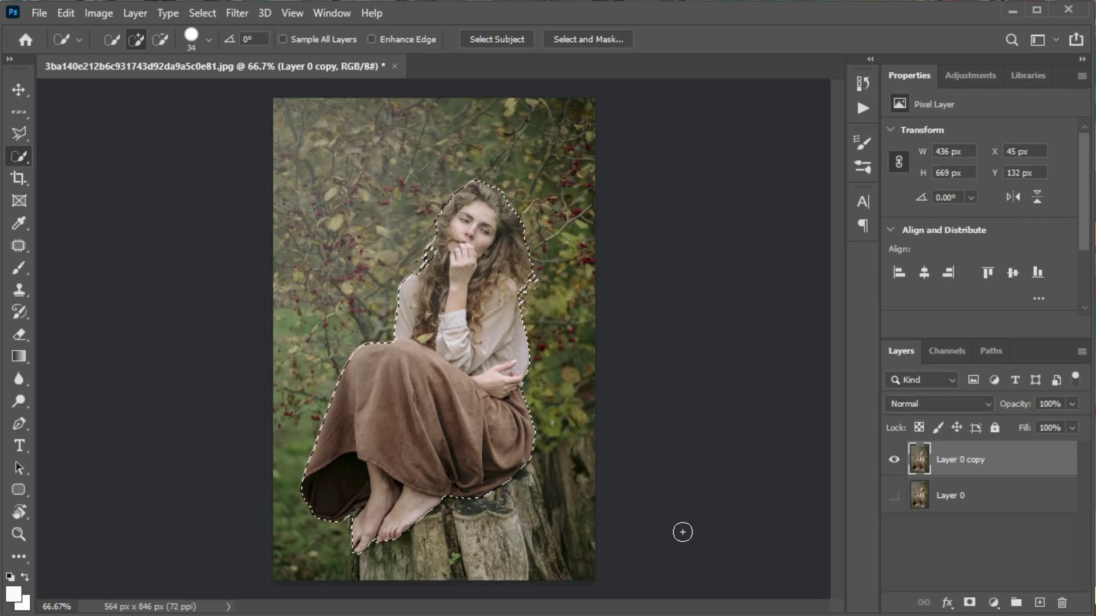
key(ctrl+j)
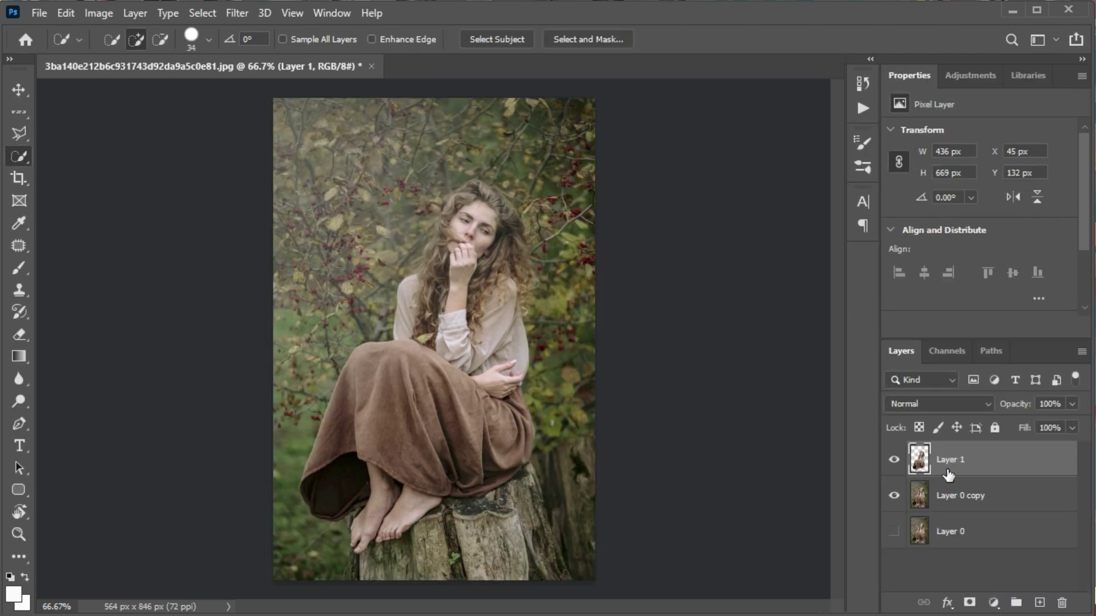
Open the Camera Raw filter on the Layer 0 copy.
click(964, 506)
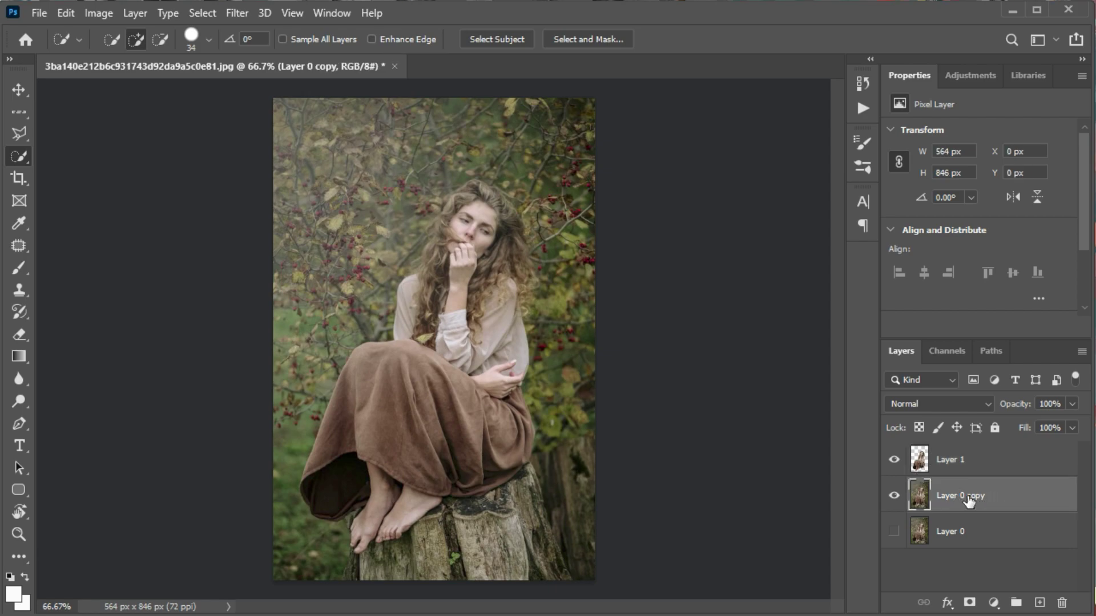
click(236, 13)
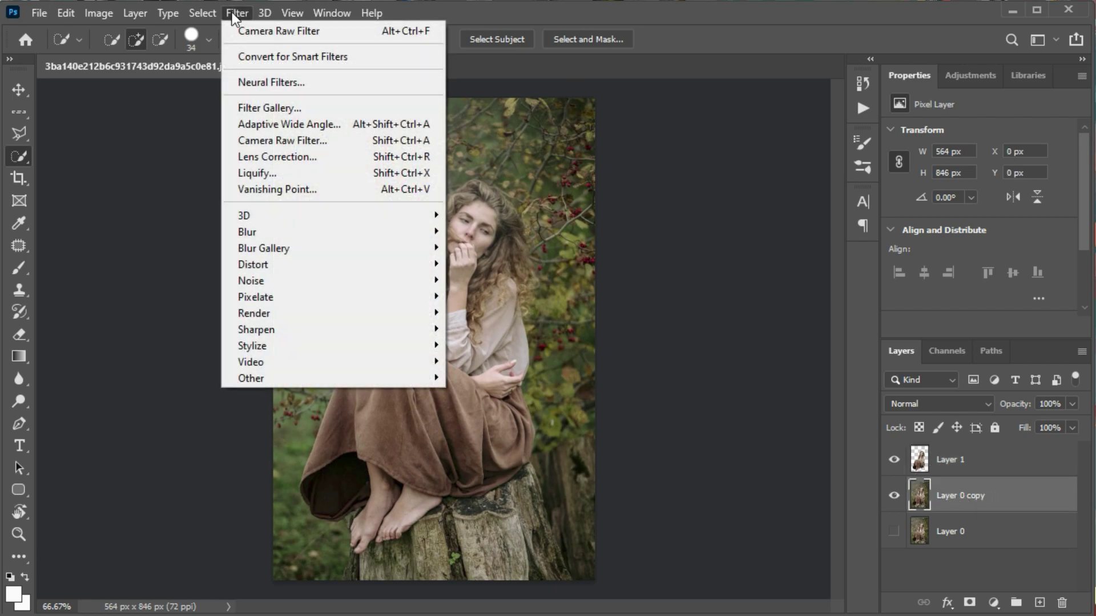
click(269, 147)
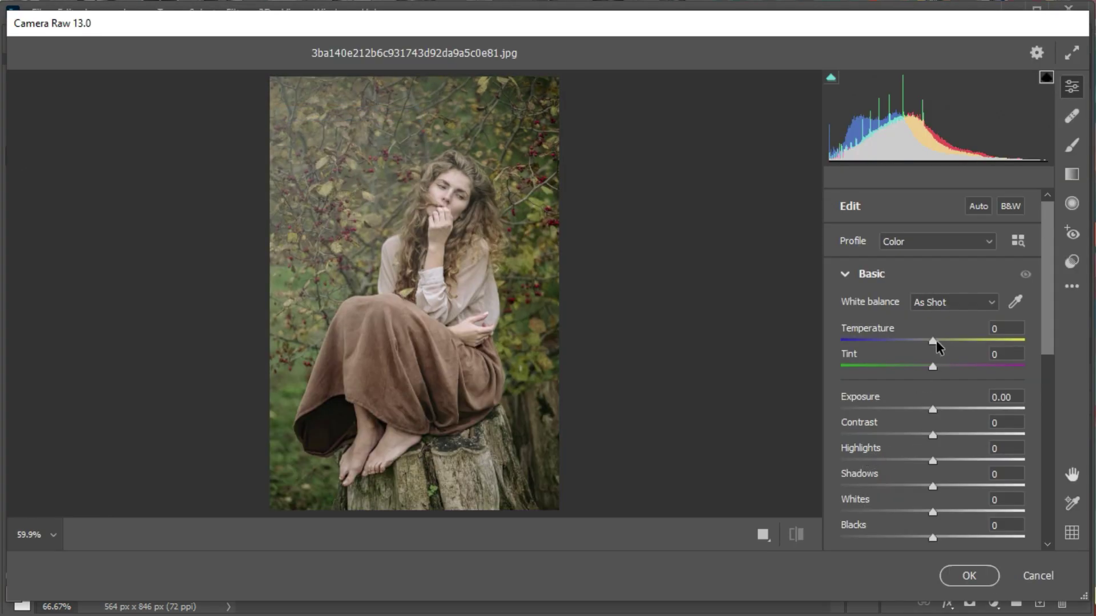
Set Temperature +5, Exposure +0.10, Contrast +7 and Blacks -2 in the Basic panel.
click(936, 340)
scroll(942, 435, down, 1)
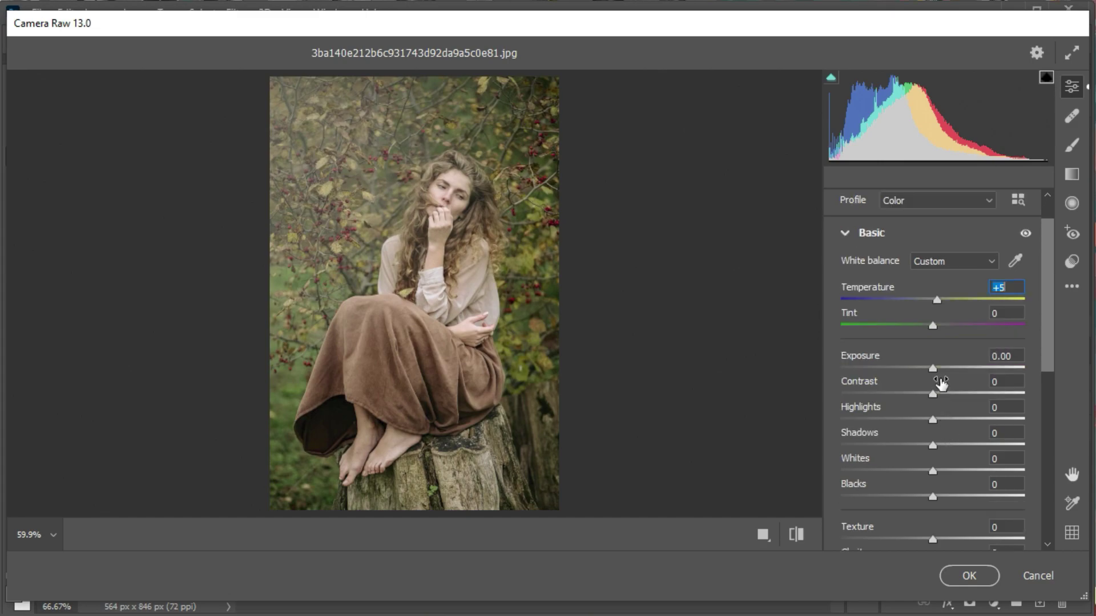
click(935, 369)
scroll(950, 411, down, 1)
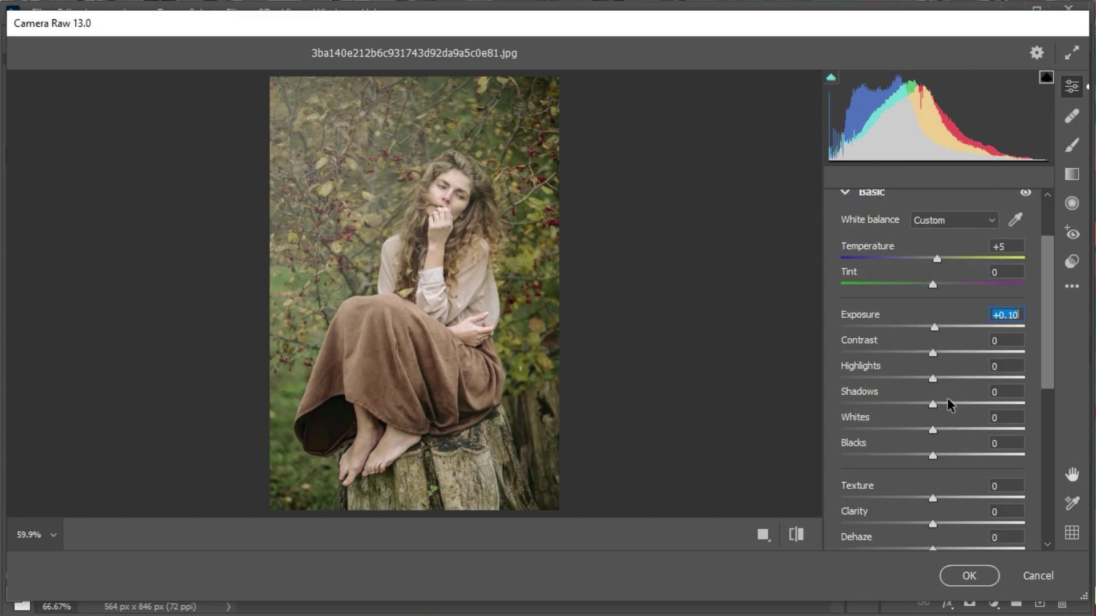
click(939, 355)
scroll(961, 451, down, 1)
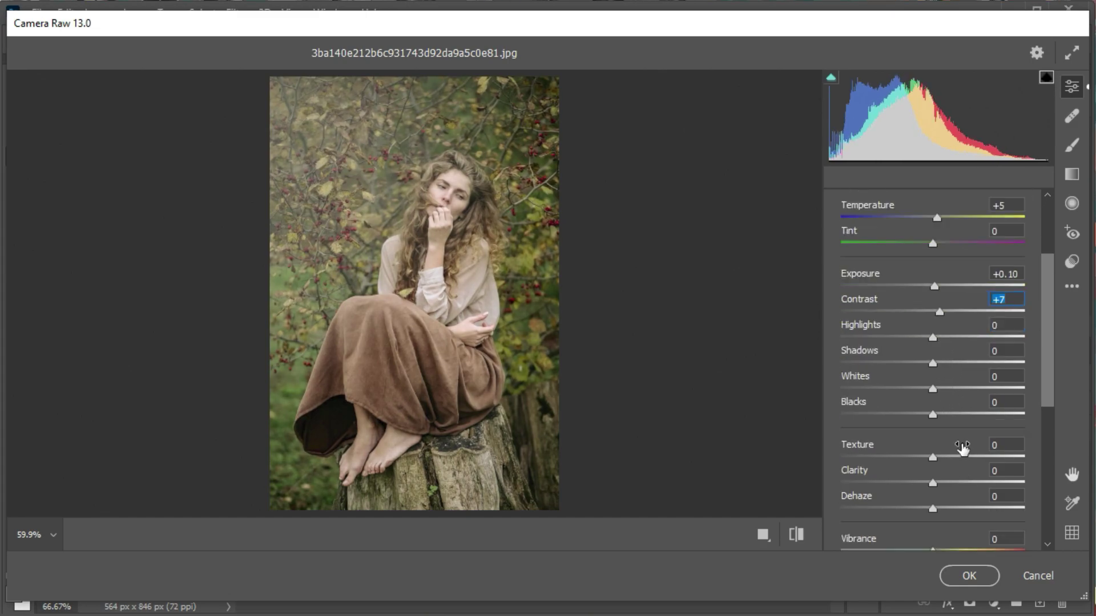
click(931, 413)
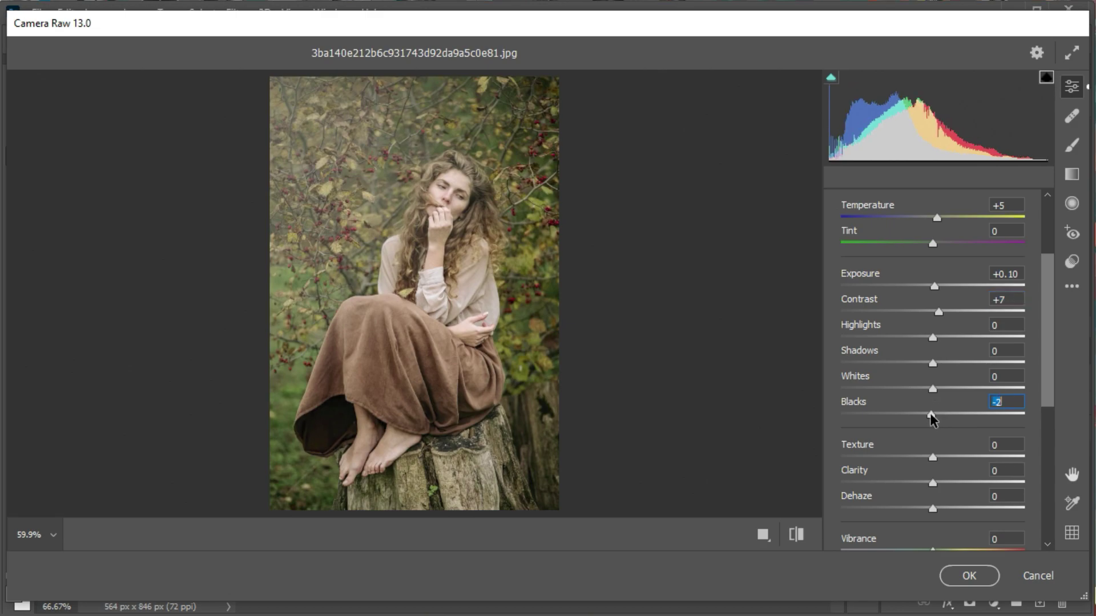
scroll(933, 415, down, 1)
Set Texture +3, Clarity +4, Dehaze +18 and Vibrance +28.
click(935, 415)
click(936, 443)
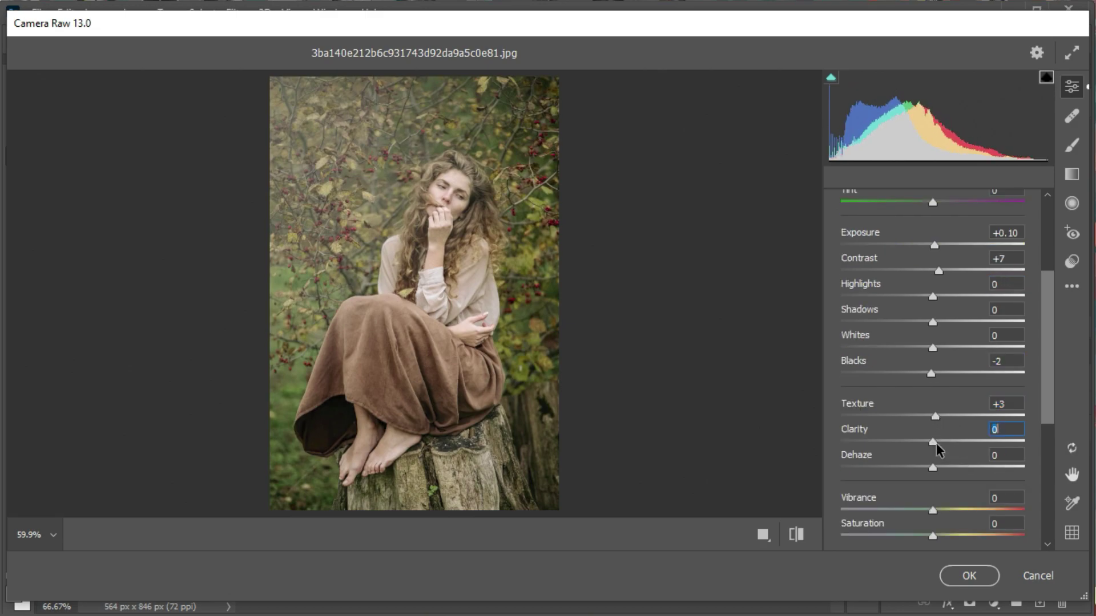
scroll(939, 439, down, 1)
click(940, 425)
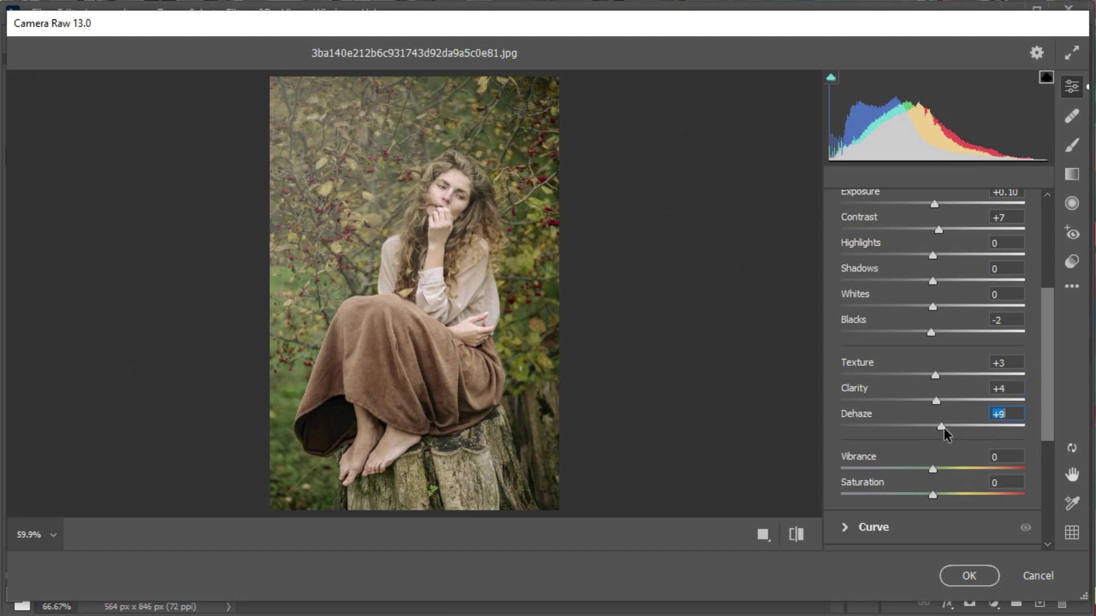
scroll(936, 453, down, 2)
drag(932, 387, 958, 388)
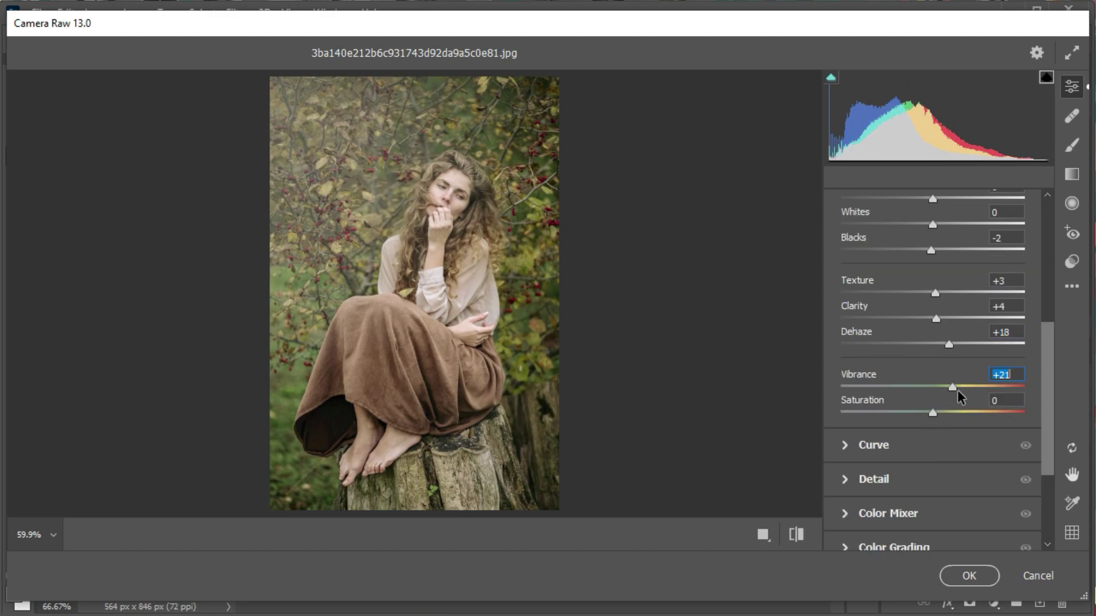
scroll(962, 391, down, 2)
scroll(900, 404, down, 1)
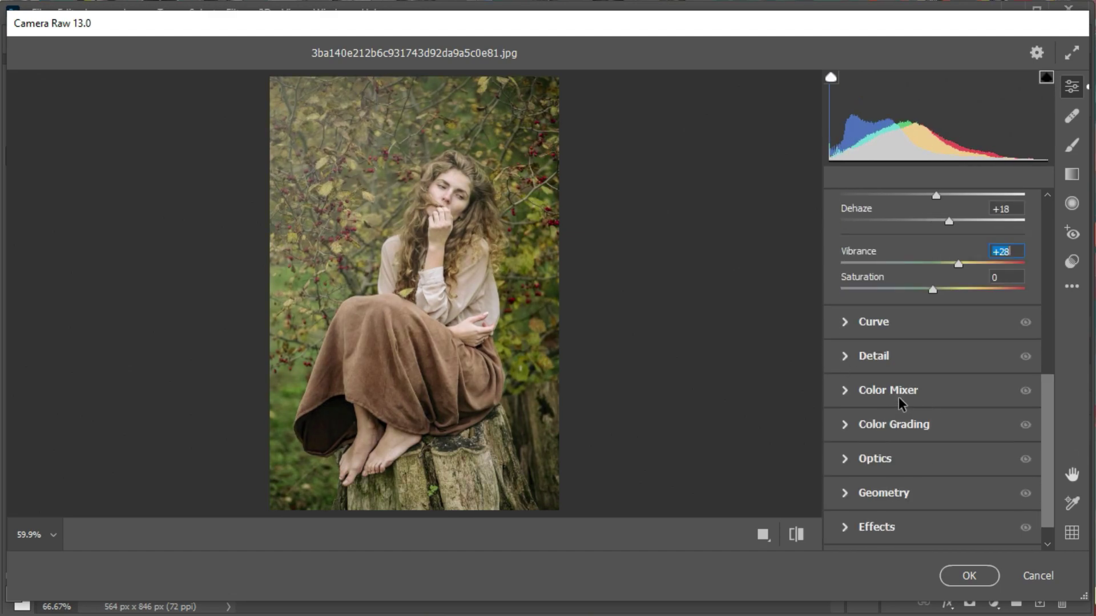
click(844, 393)
Shift the Color Mixer hues: reds -63, oranges -45, yellows toward orange, greens toward yellow.
scroll(945, 345, down, 1)
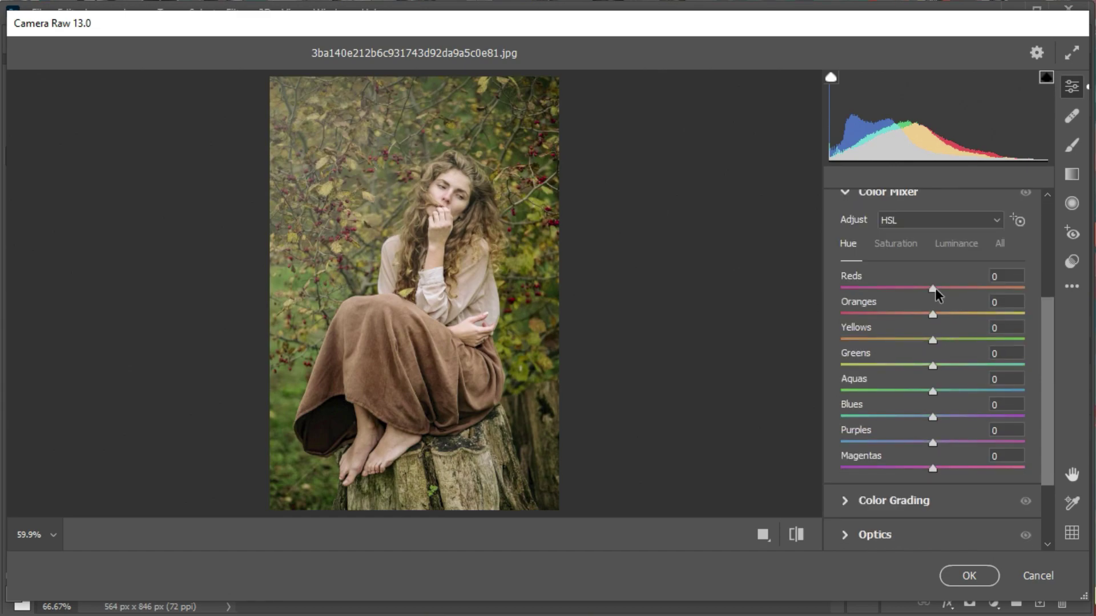
drag(932, 288, 875, 288)
drag(933, 314, 896, 315)
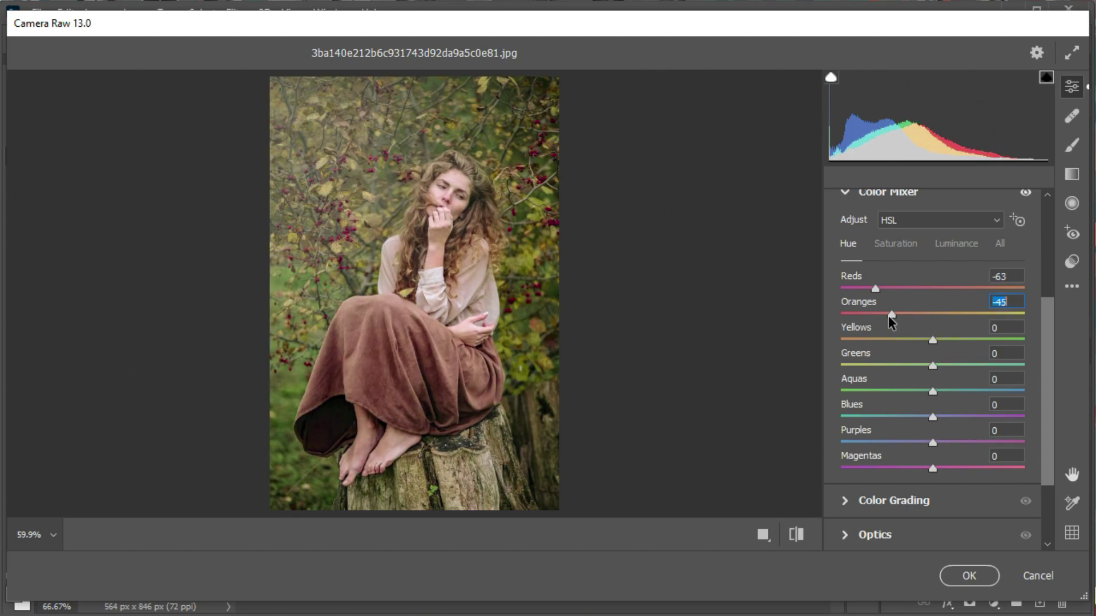
mouse_move(933, 340)
mouse_down()
mouse_move(865, 341)
mouse_move(877, 341)
mouse_up()
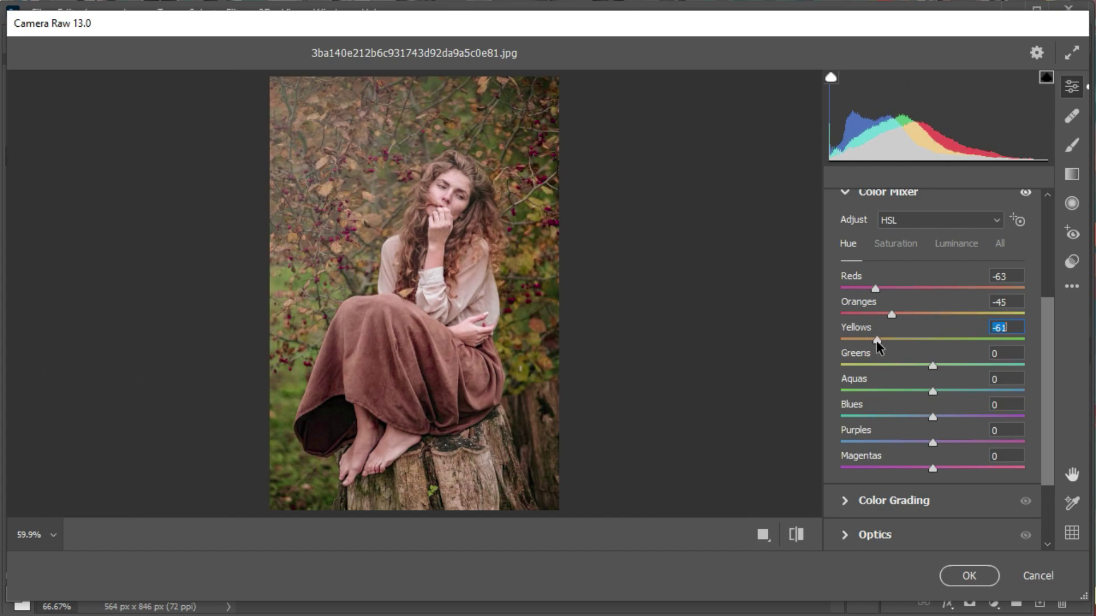
scroll(940, 411, down, 1)
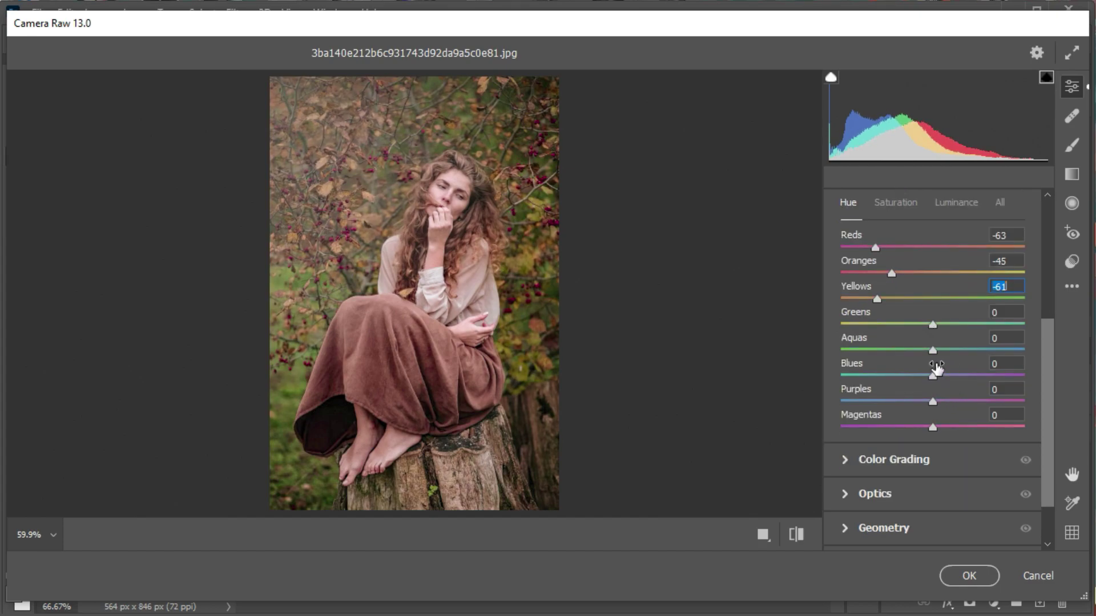
drag(933, 324, 858, 338)
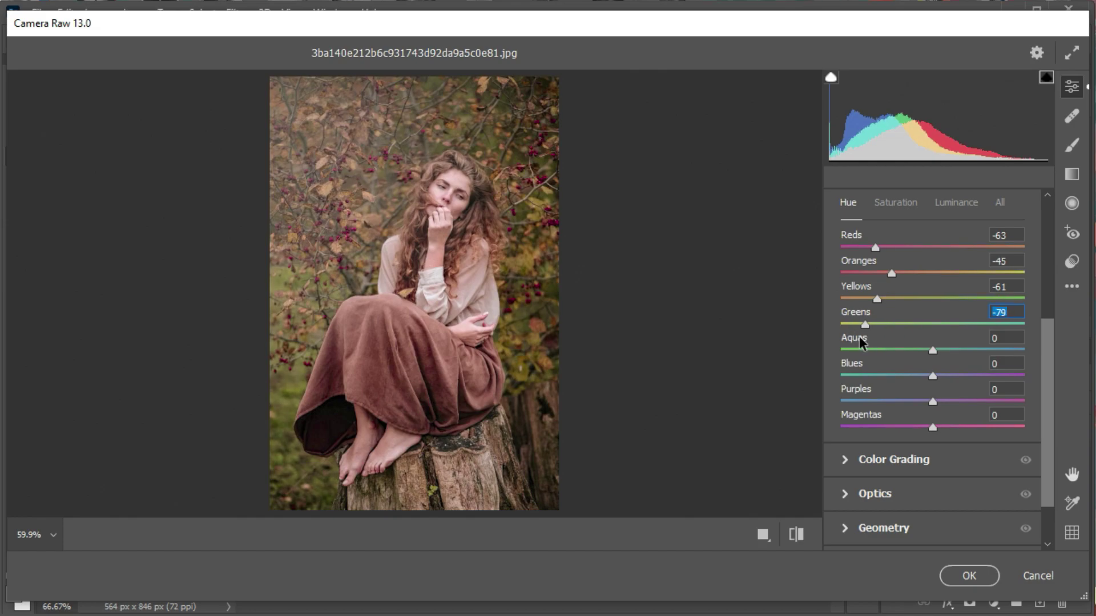
scroll(950, 402, down, 1)
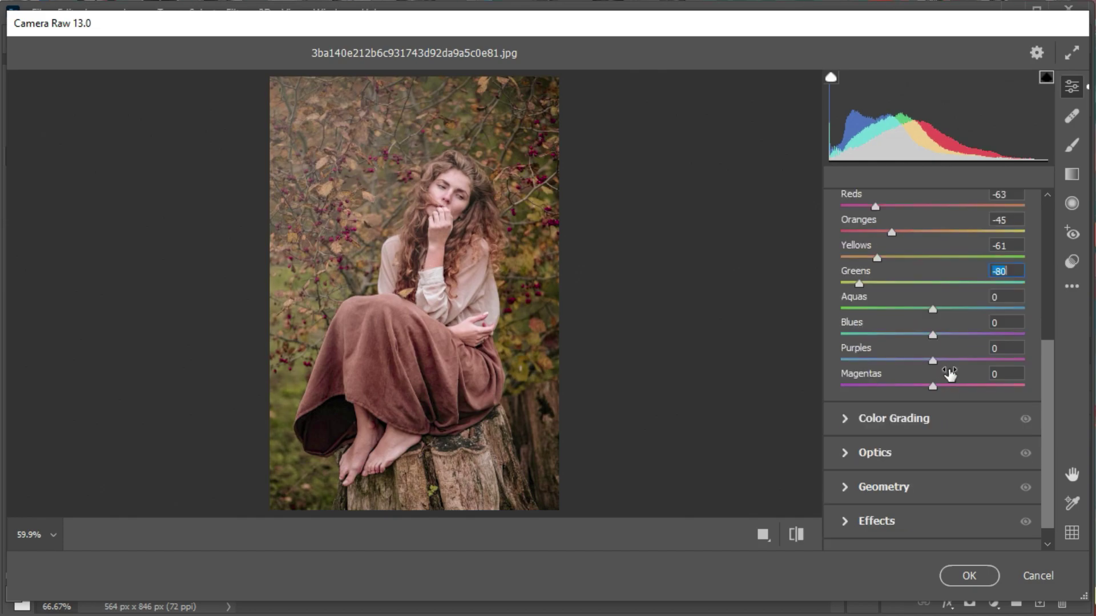
scroll(925, 343, up, 3)
Raise saturation of reds to +73, oranges to +21 and yellows to +22.
click(900, 290)
mouse_move(932, 329)
mouse_down()
mouse_move(1037, 347)
mouse_move(1003, 348)
mouse_up()
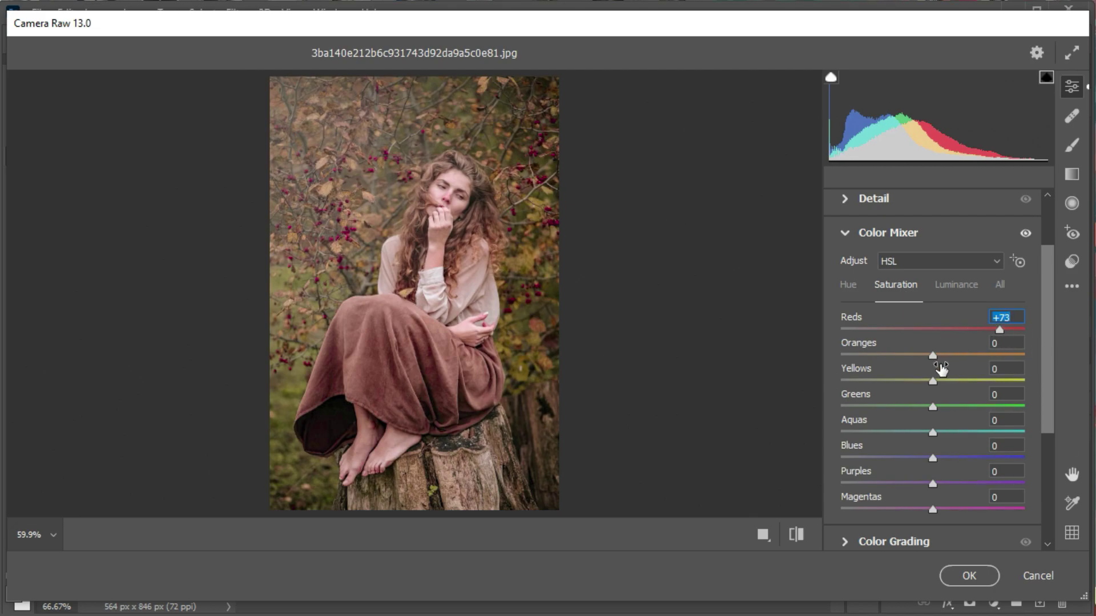
drag(933, 356, 951, 381)
click(952, 381)
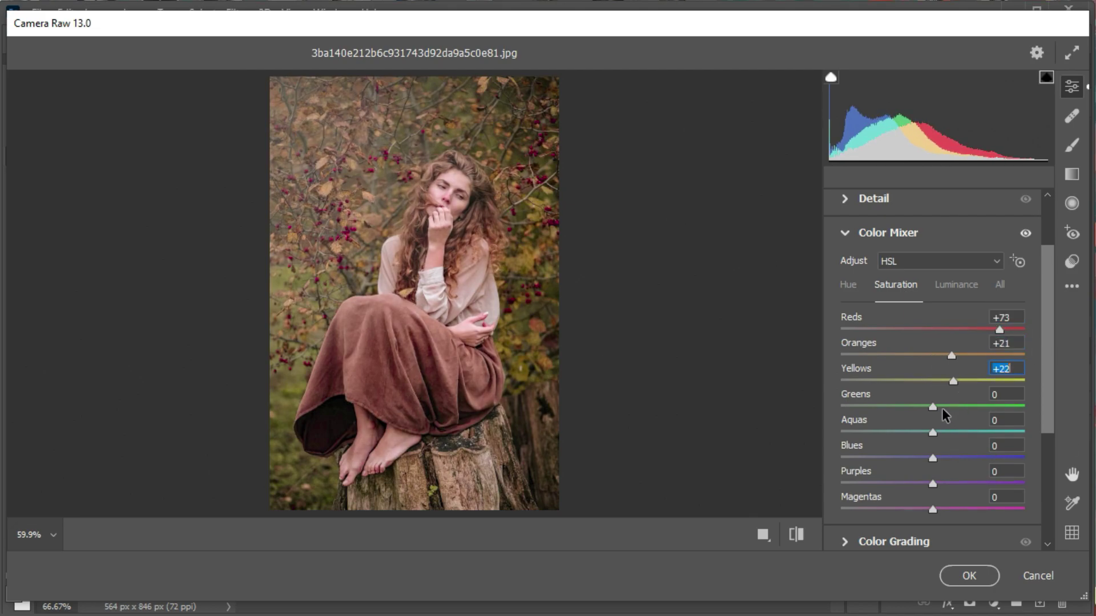
scroll(952, 441, down, 1)
scroll(951, 441, down, 2)
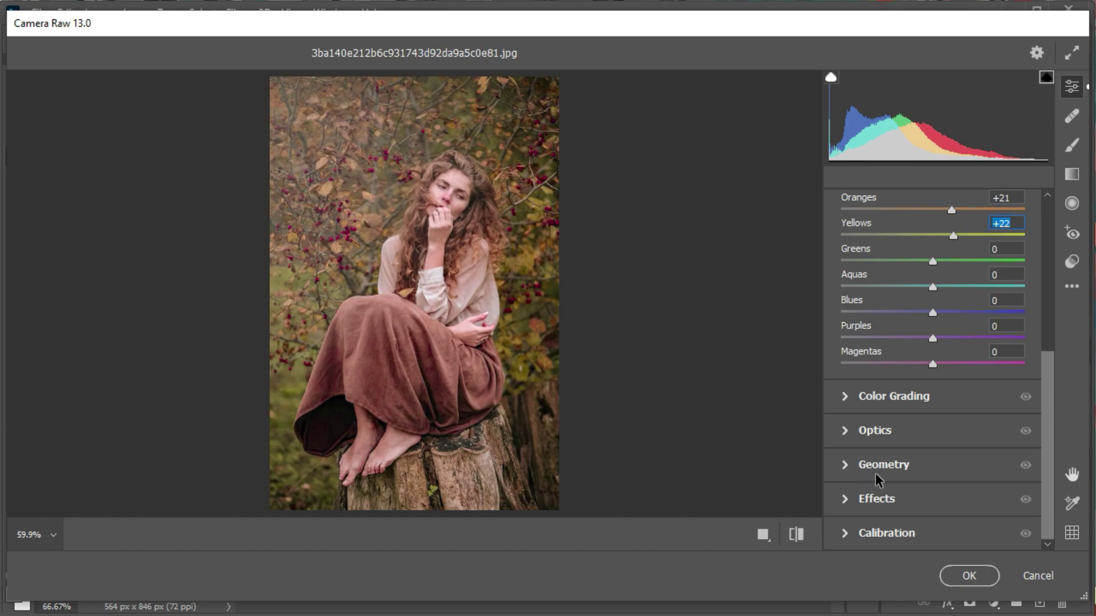
In Color Grading, brighten midtones to 20, lift highlights, darken shadows to -22, set Balance -1.
click(845, 396)
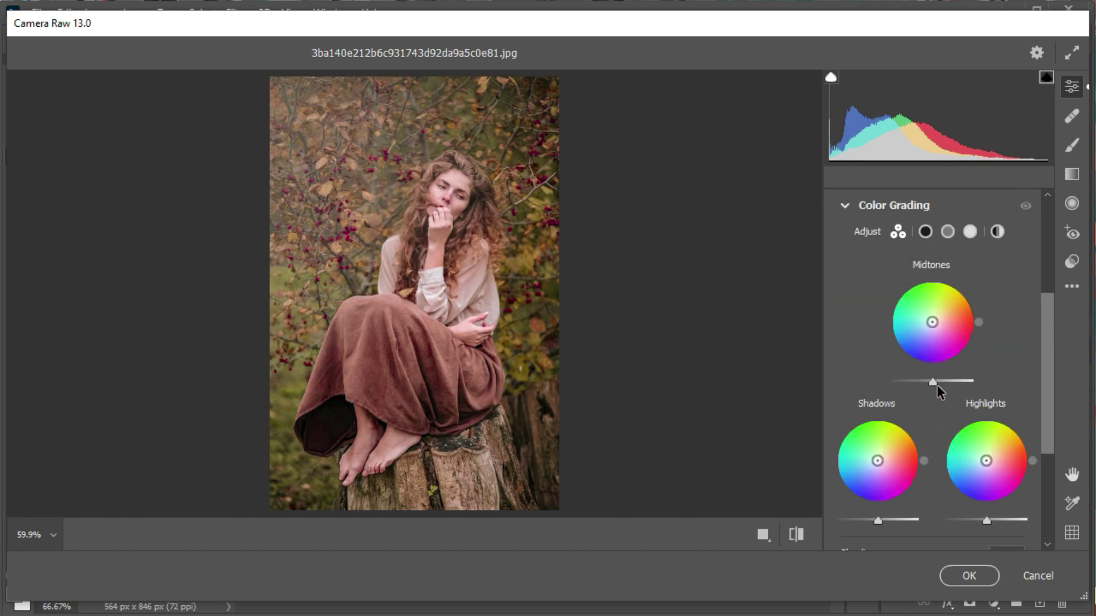
drag(933, 382, 940, 383)
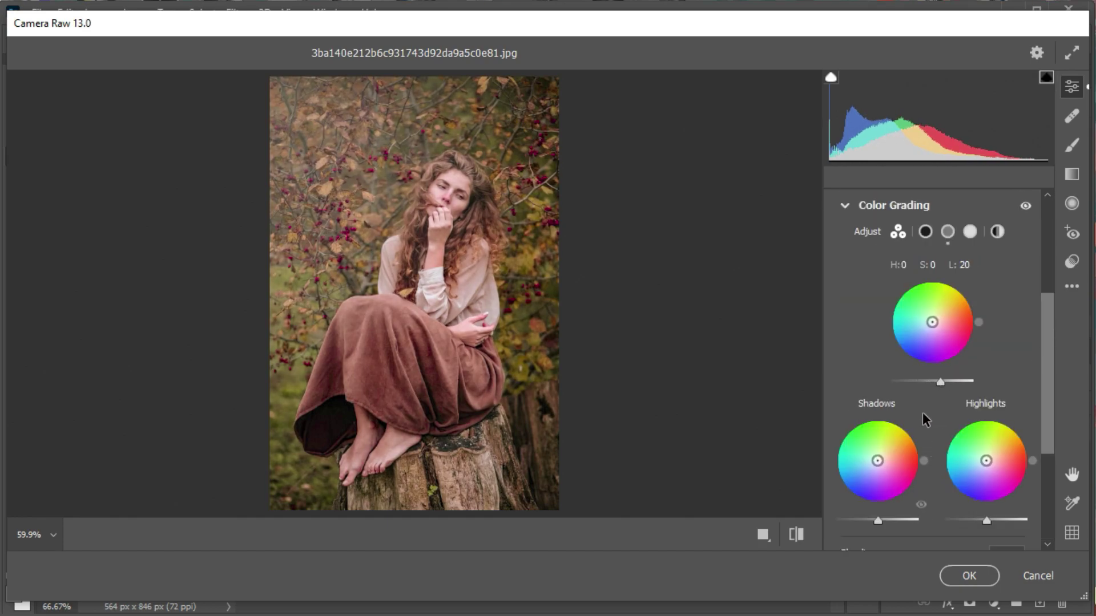
scroll(959, 440, down, 1)
drag(993, 482, 1000, 485)
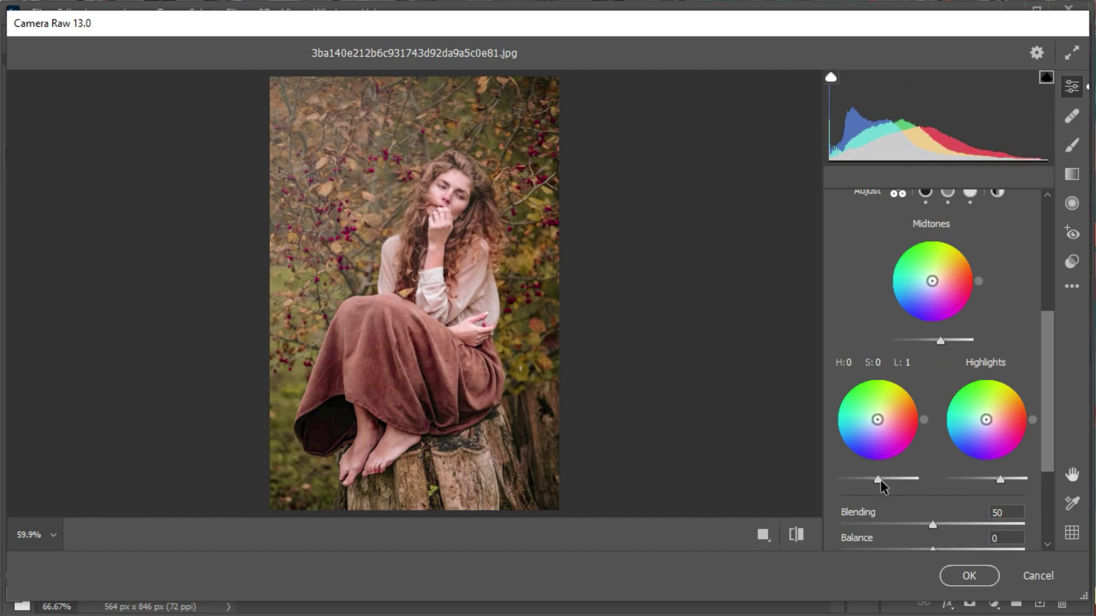
drag(889, 480, 871, 485)
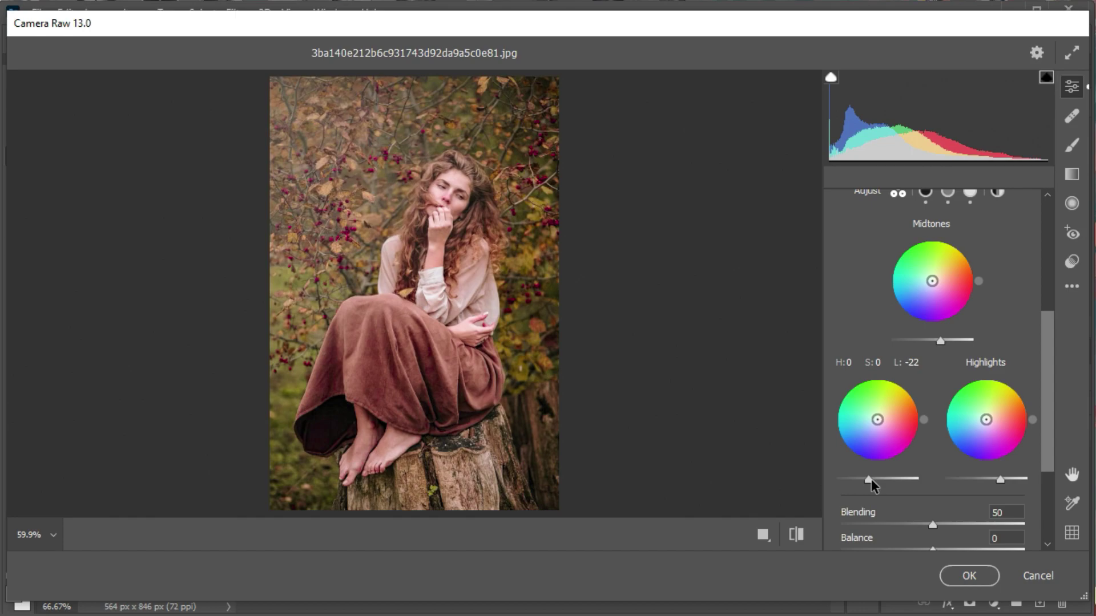
scroll(907, 508, down, 2)
mouse_move(939, 469)
mouse_down()
mouse_move(899, 470)
mouse_move(932, 470)
mouse_up()
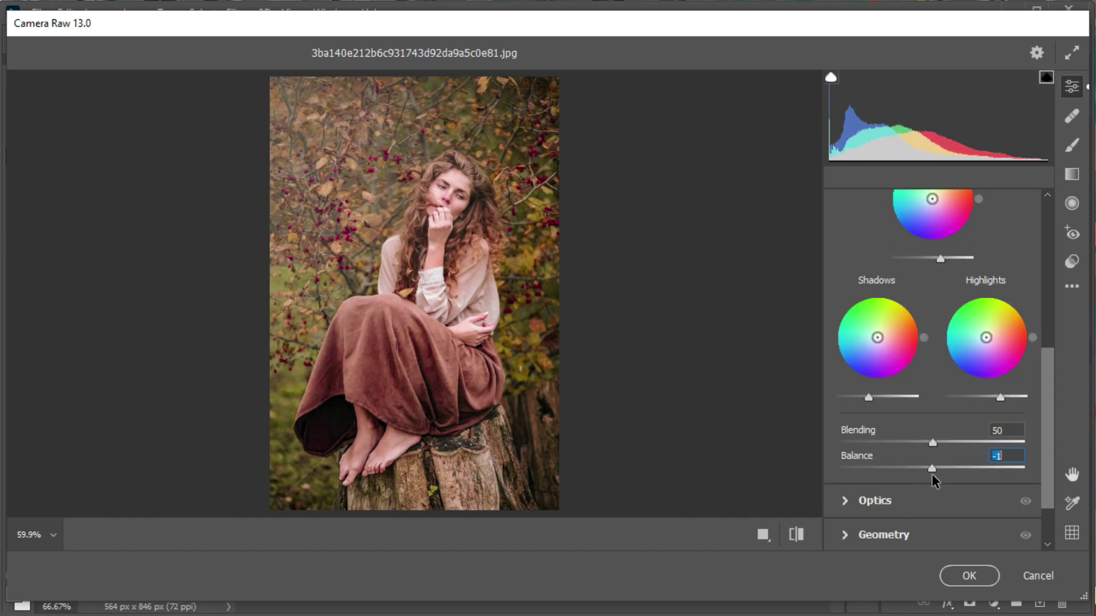
scroll(930, 502, down, 2)
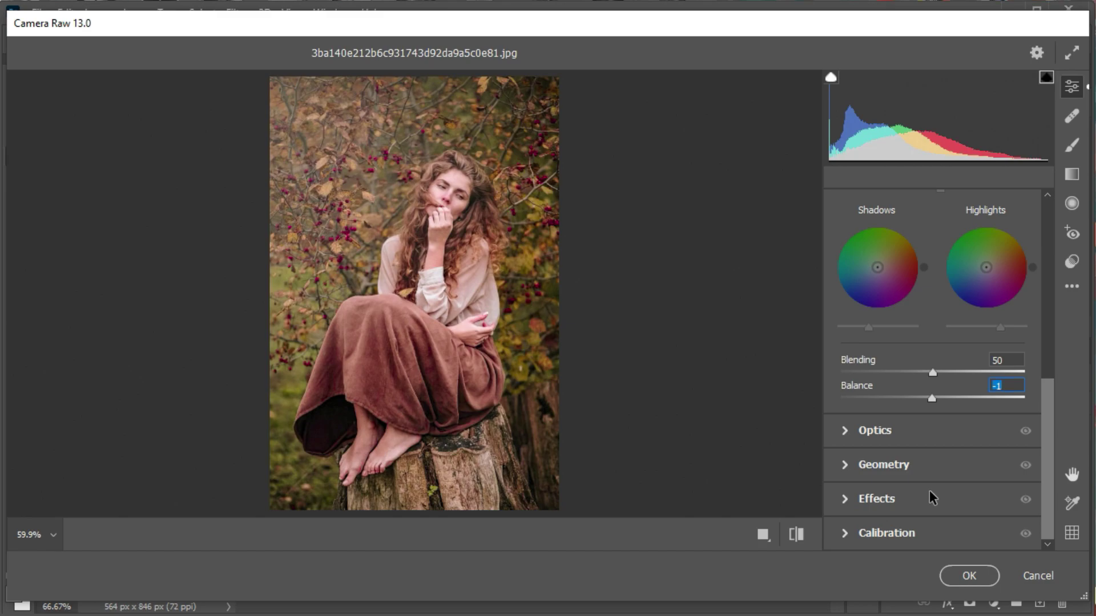
Set Calibration Blue Primary Saturation to +11.
click(852, 533)
drag(934, 543, 944, 542)
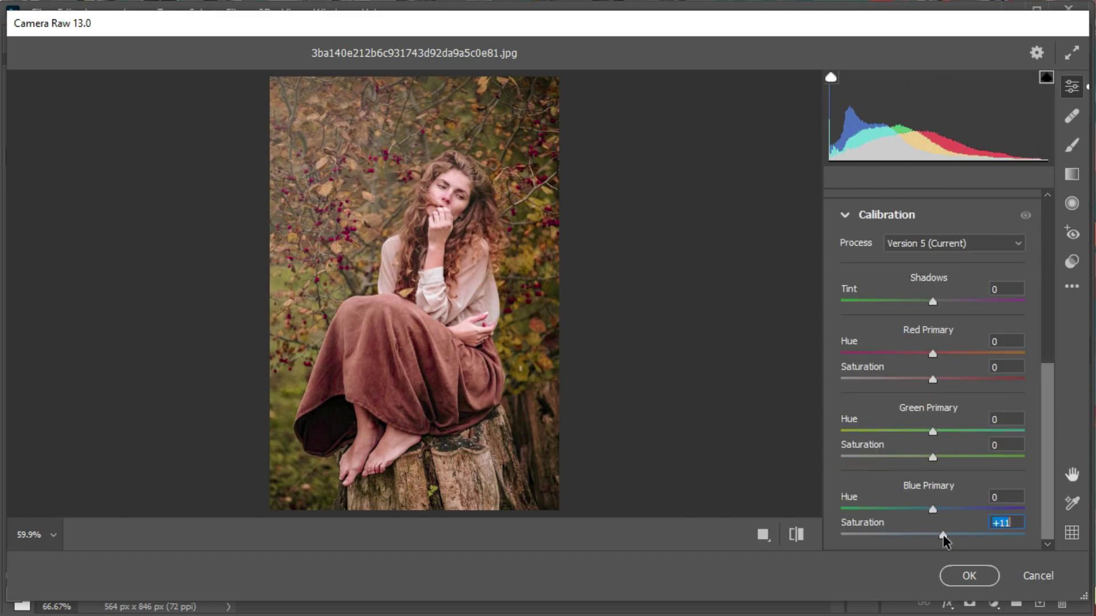
scroll(974, 440, up, 1)
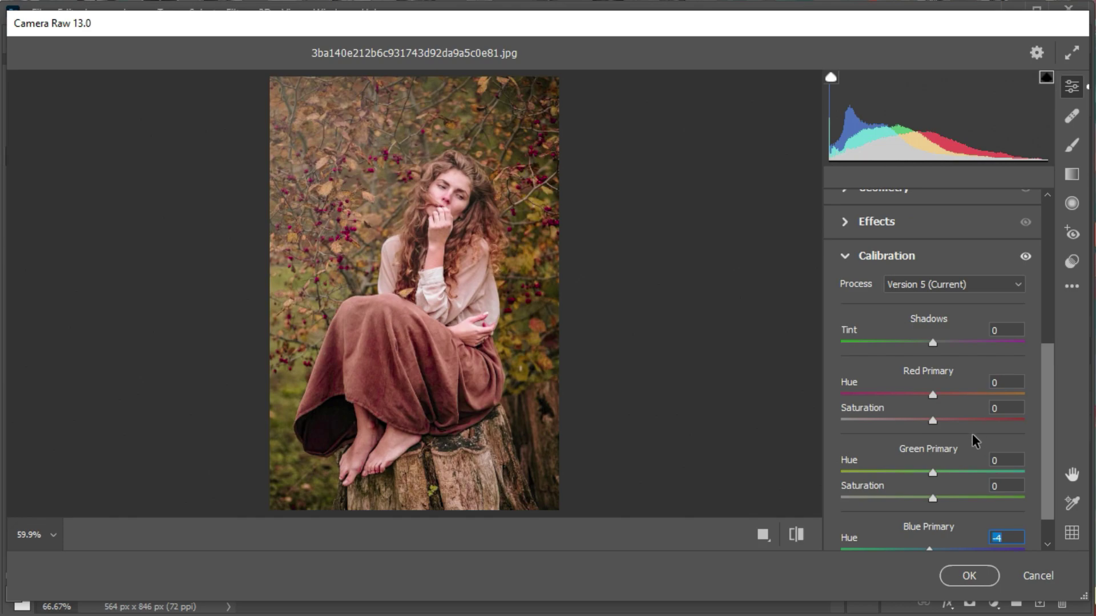
scroll(974, 440, up, 4)
scroll(975, 439, up, 3)
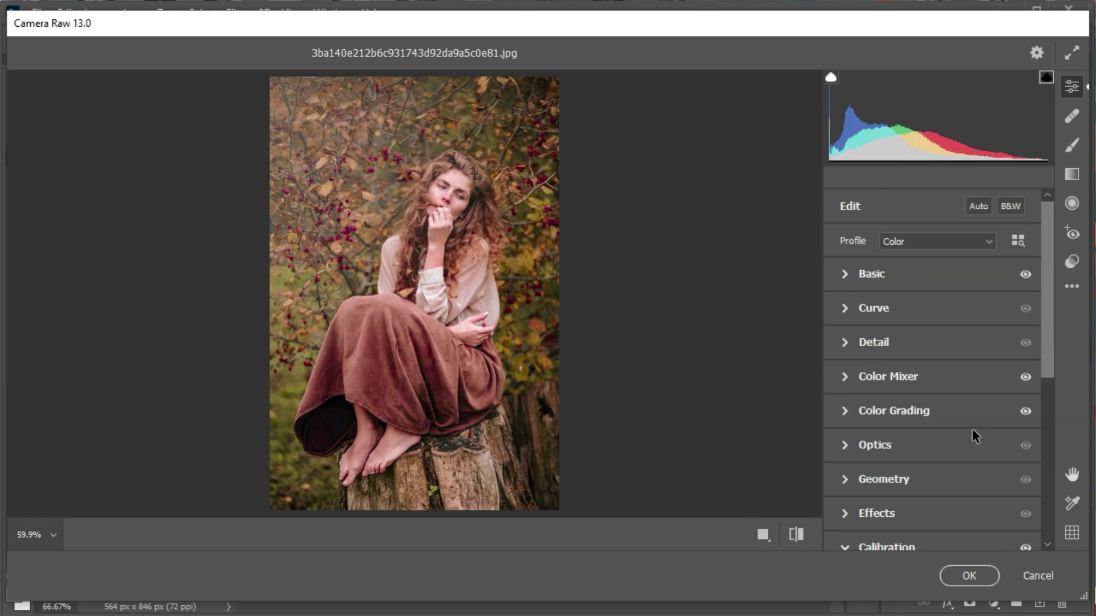
Commit the background grade, then show and select Layer 1 and open Camera Raw on it.
click(971, 577)
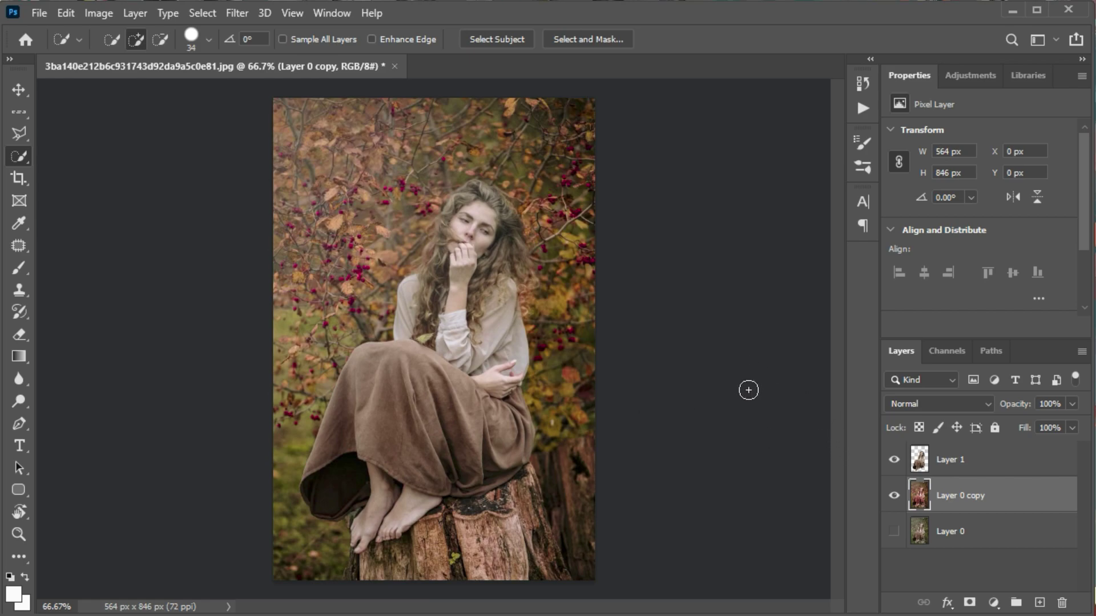
click(940, 469)
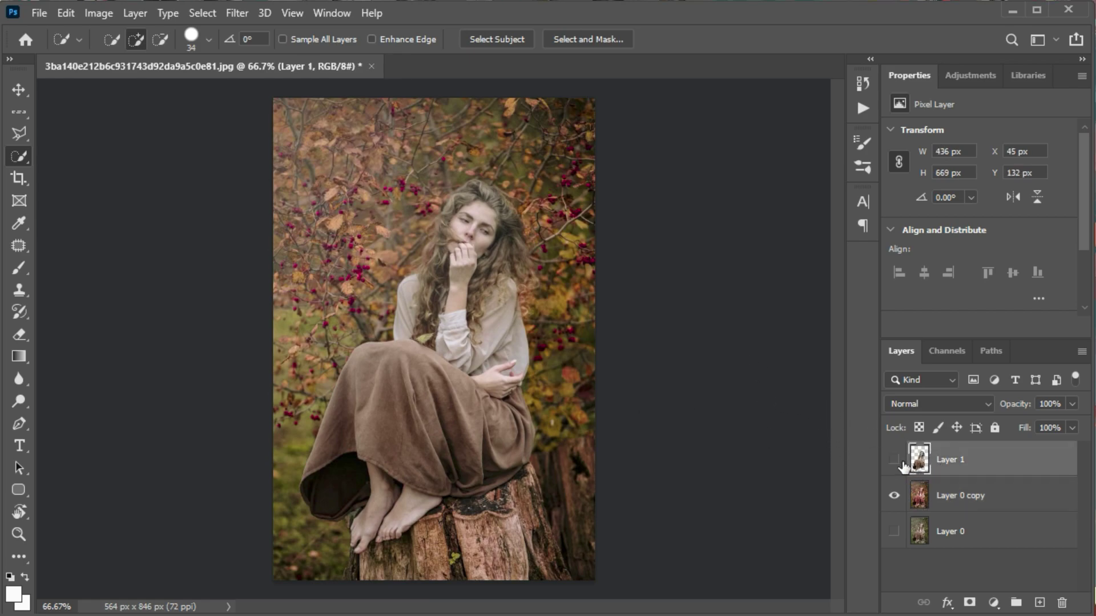
click(894, 460)
click(236, 12)
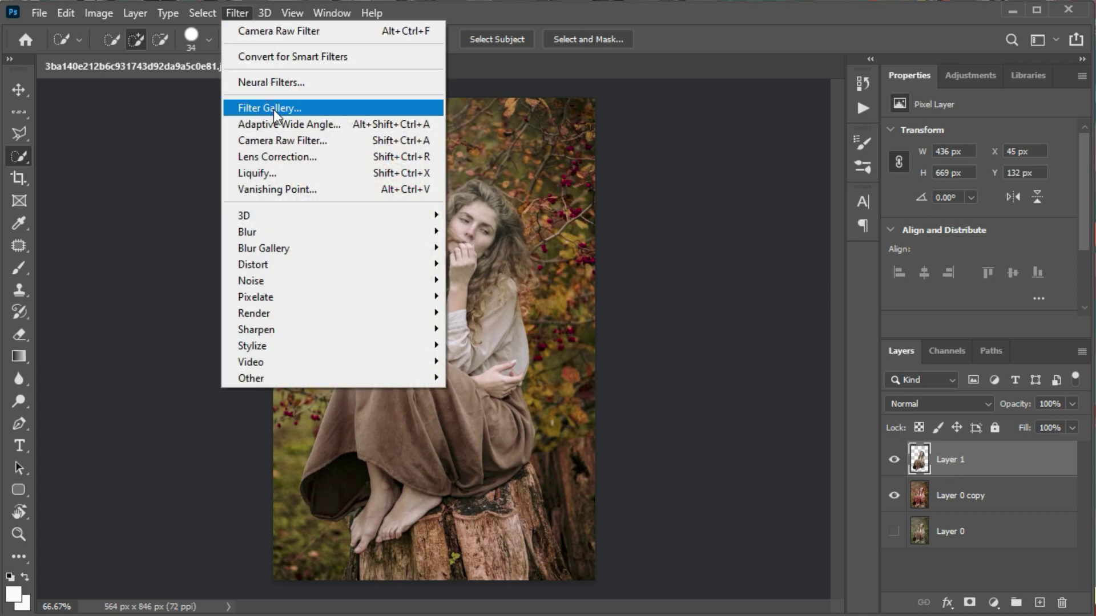
click(293, 142)
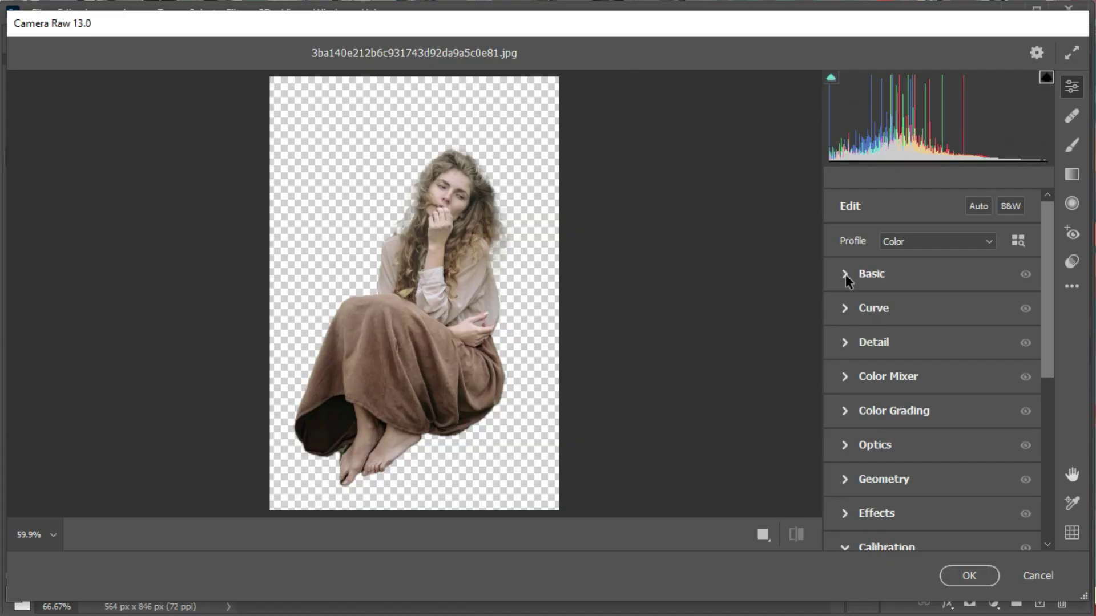
Set the subject's Contrast +11, Exposure +0.05 and Blacks -4.
click(845, 275)
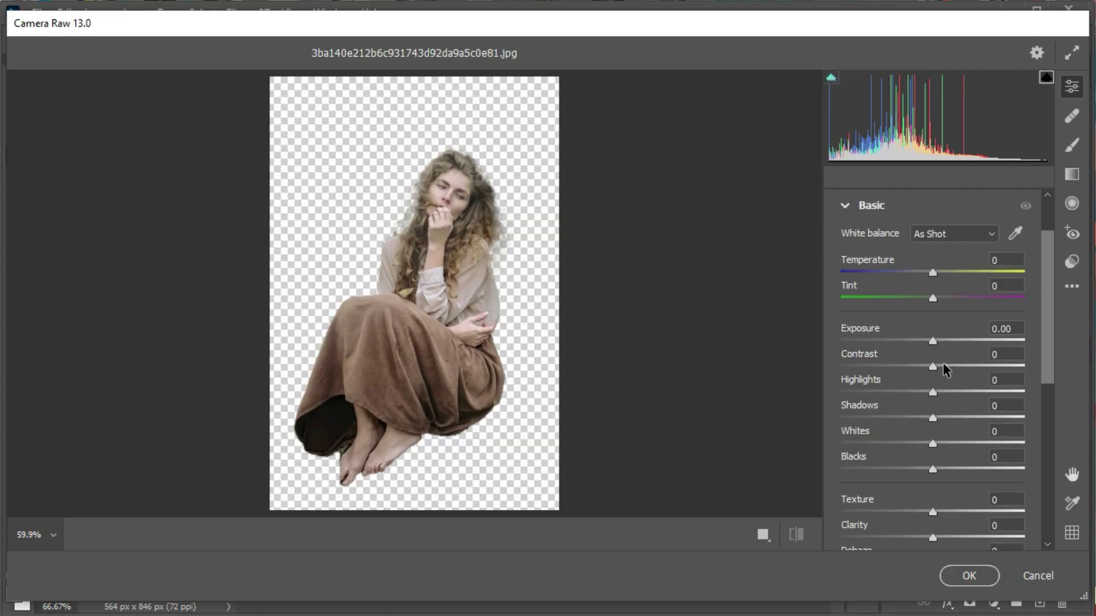
click(943, 365)
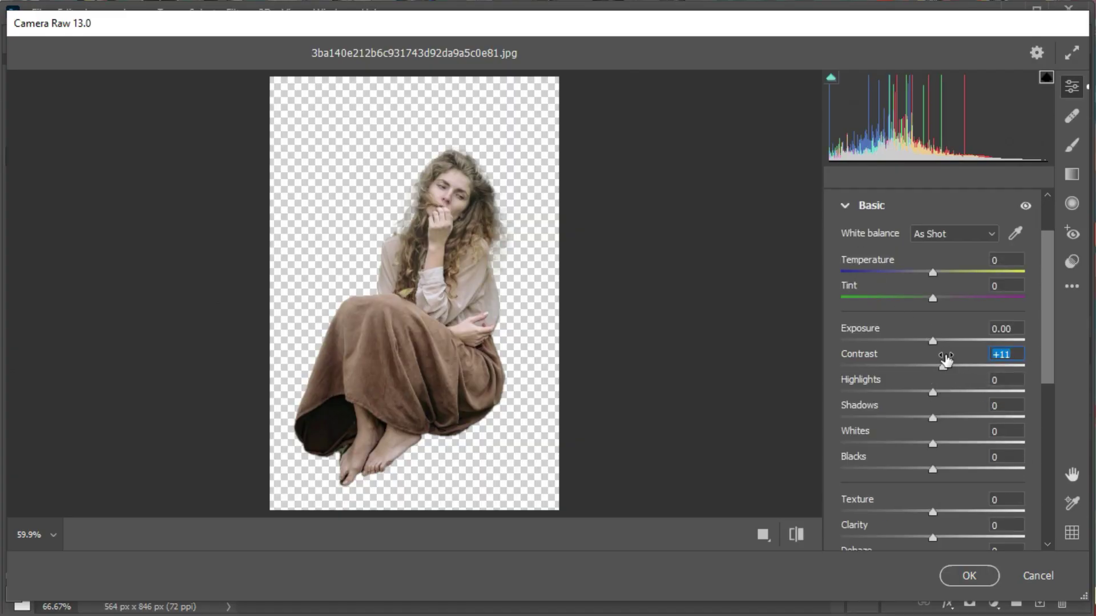
click(936, 341)
drag(936, 341, 933, 341)
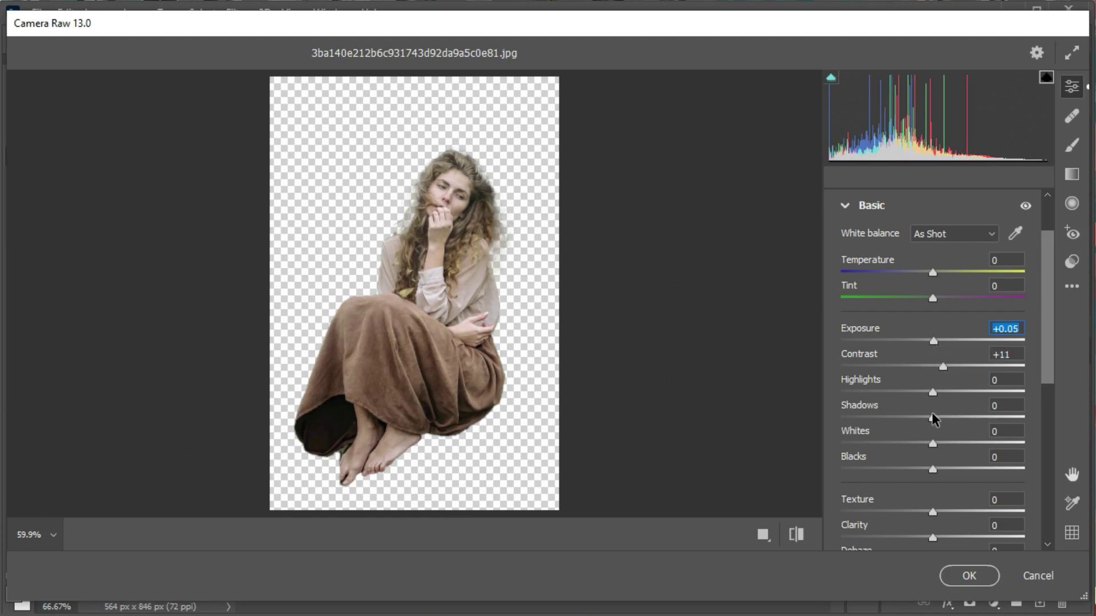
drag(936, 470, 931, 470)
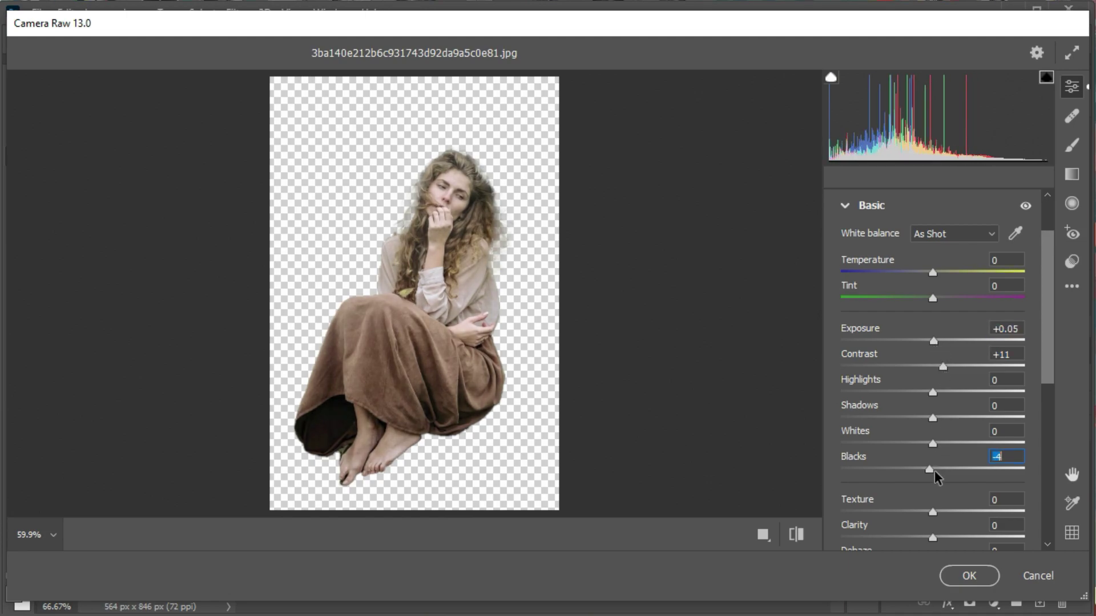
Add Texture +9, Clarity +8, Dehaze +24 and Vibrance +24 to the subject.
scroll(938, 474, down, 1)
scroll(941, 460, down, 1)
drag(938, 432, 940, 489)
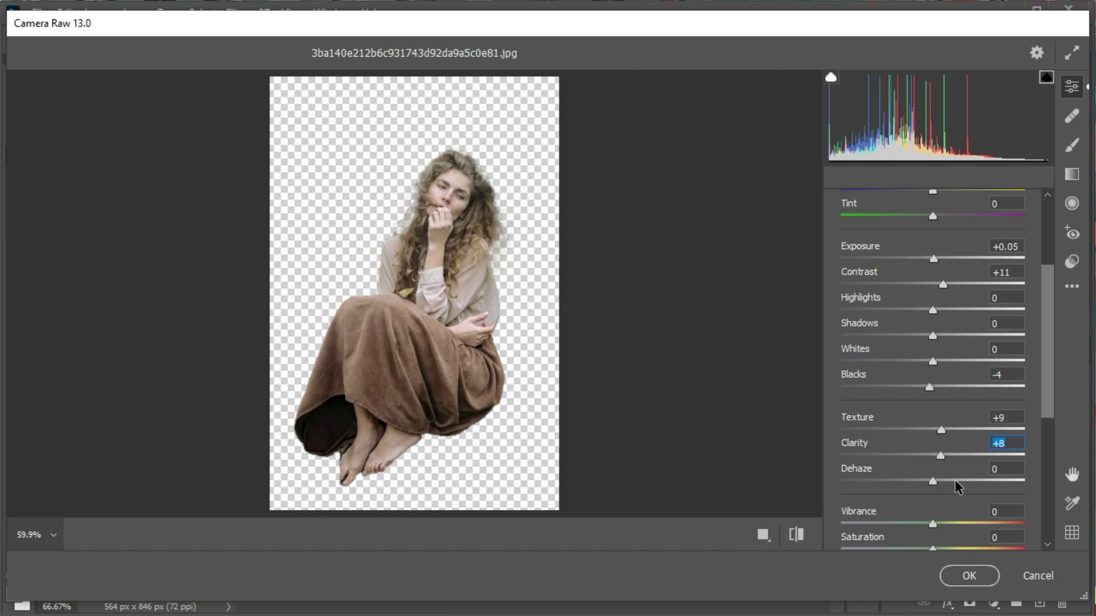
click(955, 481)
scroll(959, 485, down, 1)
click(954, 483)
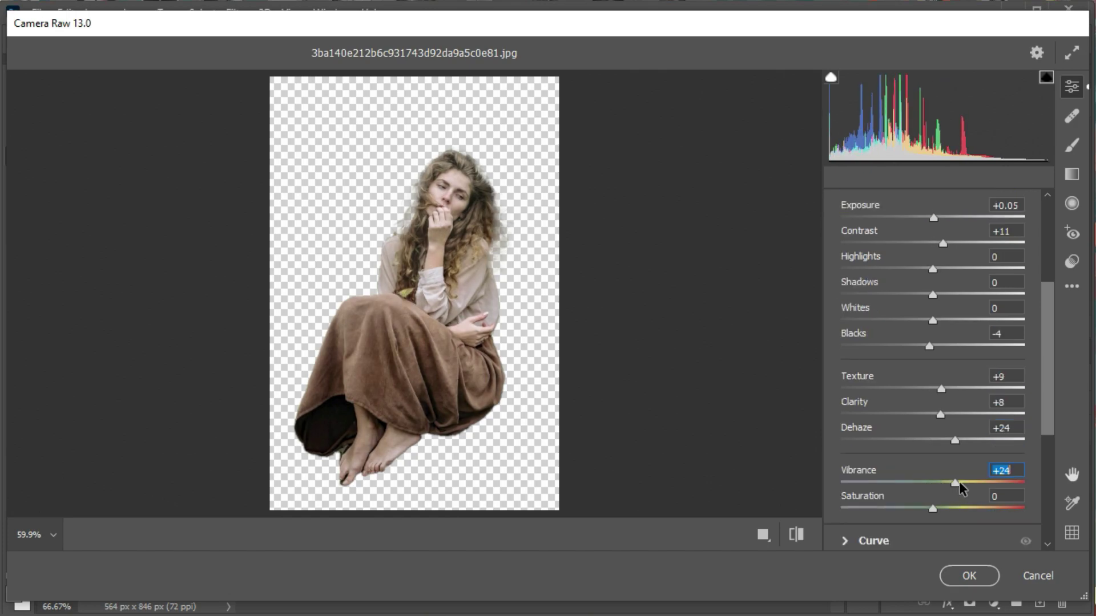
scroll(961, 488, down, 3)
scroll(913, 501, down, 3)
scroll(905, 435, down, 1)
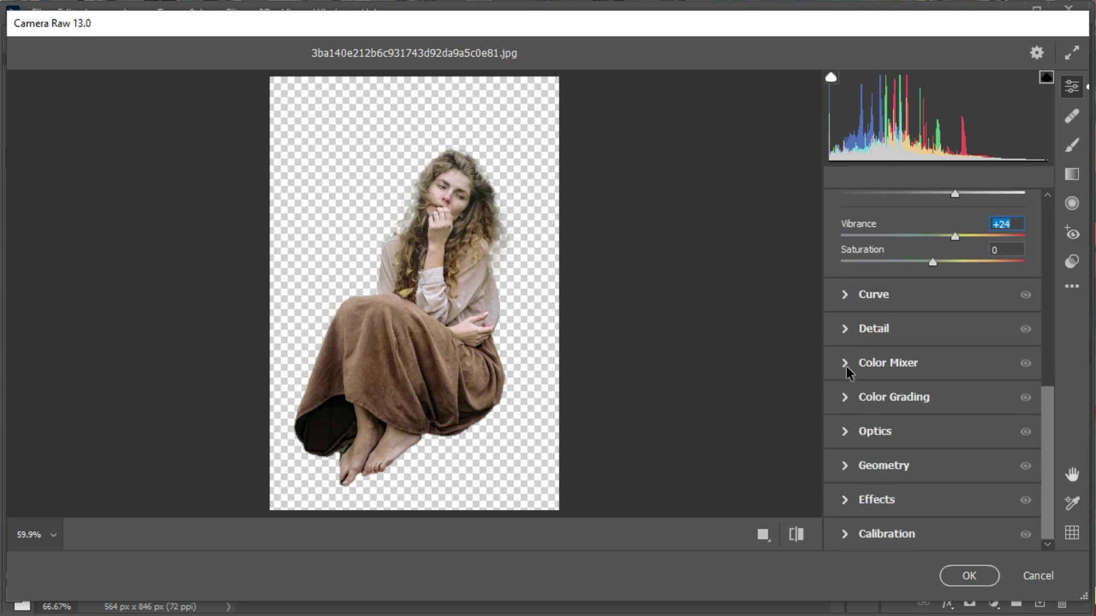
click(853, 365)
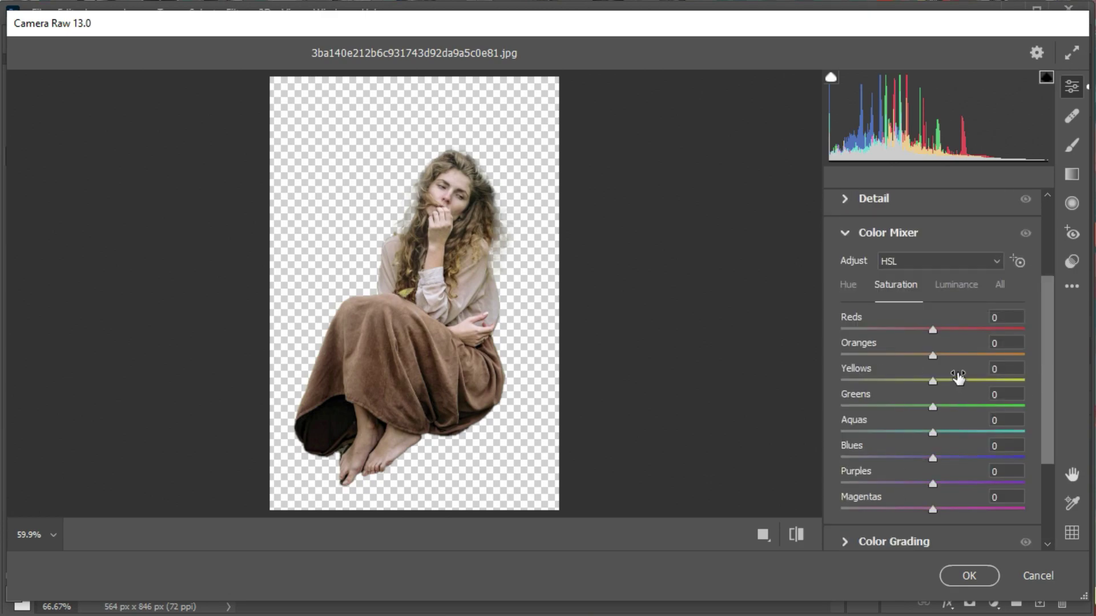
Shift the subject's red, orange, yellow and green hues in the Color Mixer.
click(856, 287)
mouse_move(904, 334)
mouse_down()
mouse_move(893, 335)
mouse_move(998, 337)
mouse_move(894, 342)
mouse_move(912, 360)
mouse_move(898, 360)
mouse_move(909, 362)
mouse_move(898, 383)
mouse_move(868, 384)
mouse_up()
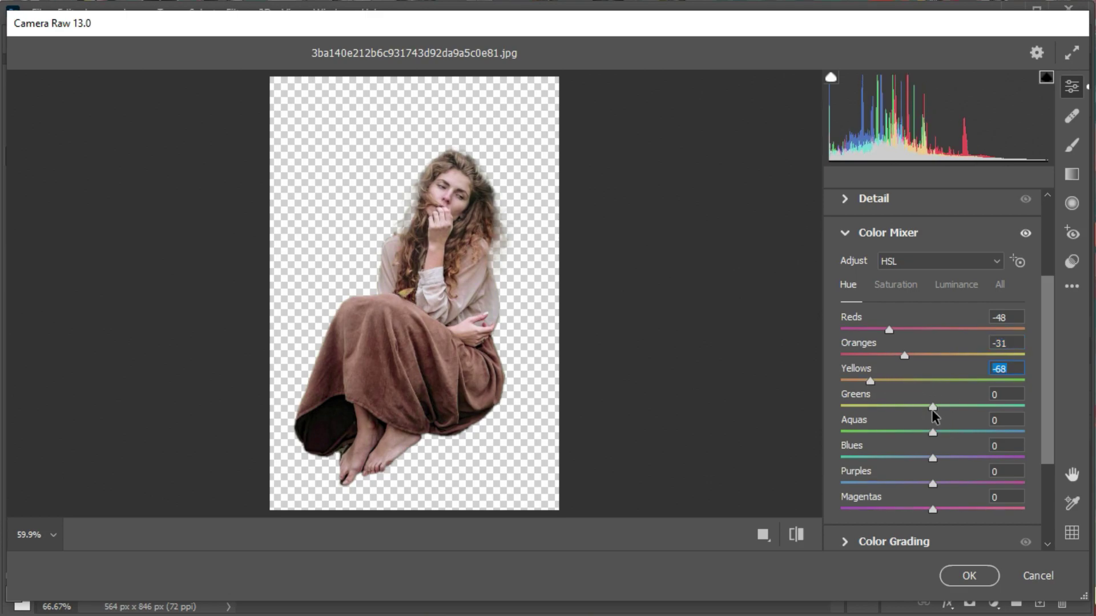
mouse_move(932, 407)
mouse_down()
mouse_move(908, 408)
mouse_move(954, 412)
mouse_move(862, 408)
mouse_up()
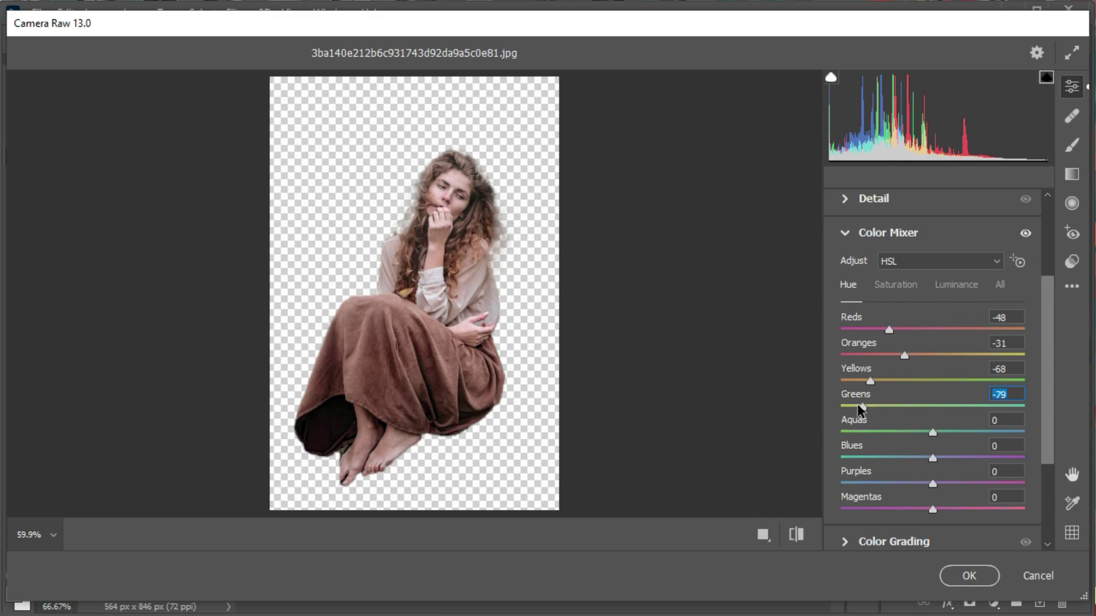
drag(904, 356, 884, 355)
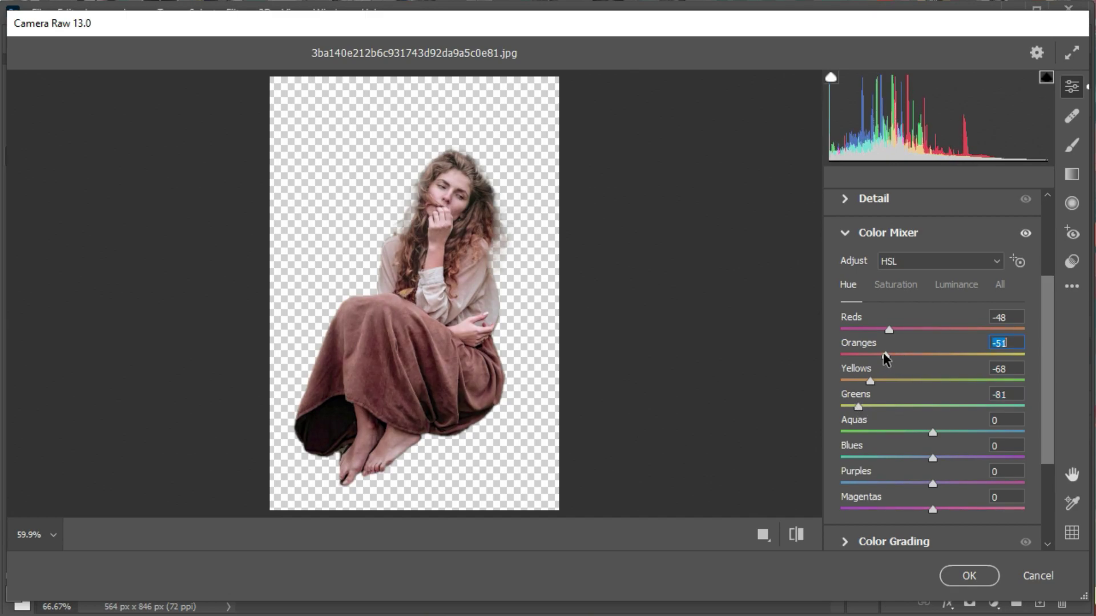
scroll(919, 400, down, 1)
scroll(930, 421, down, 1)
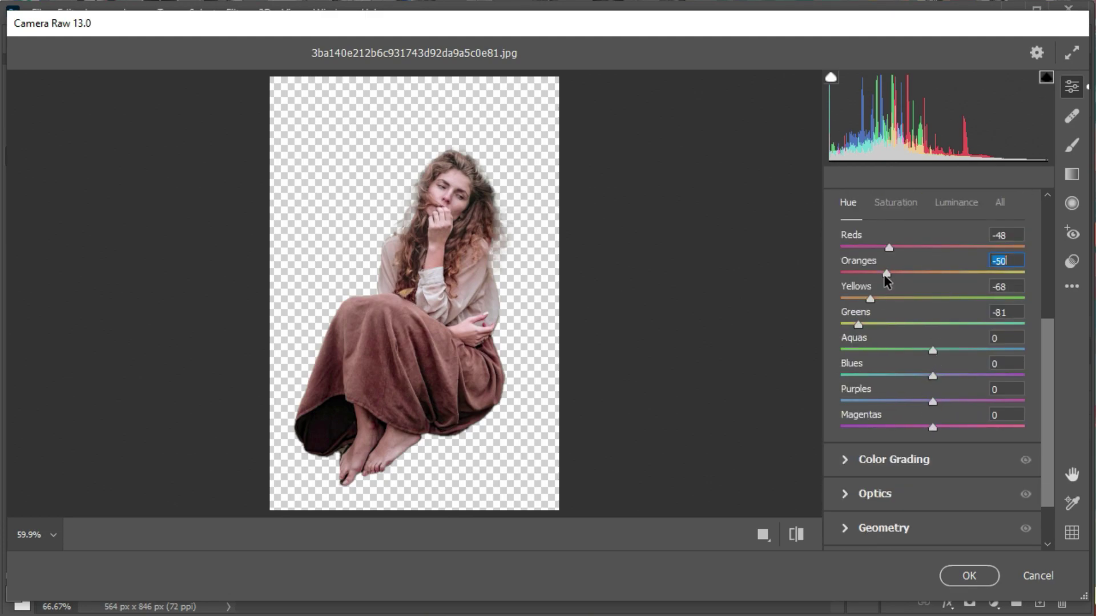
scroll(941, 360, up, 1)
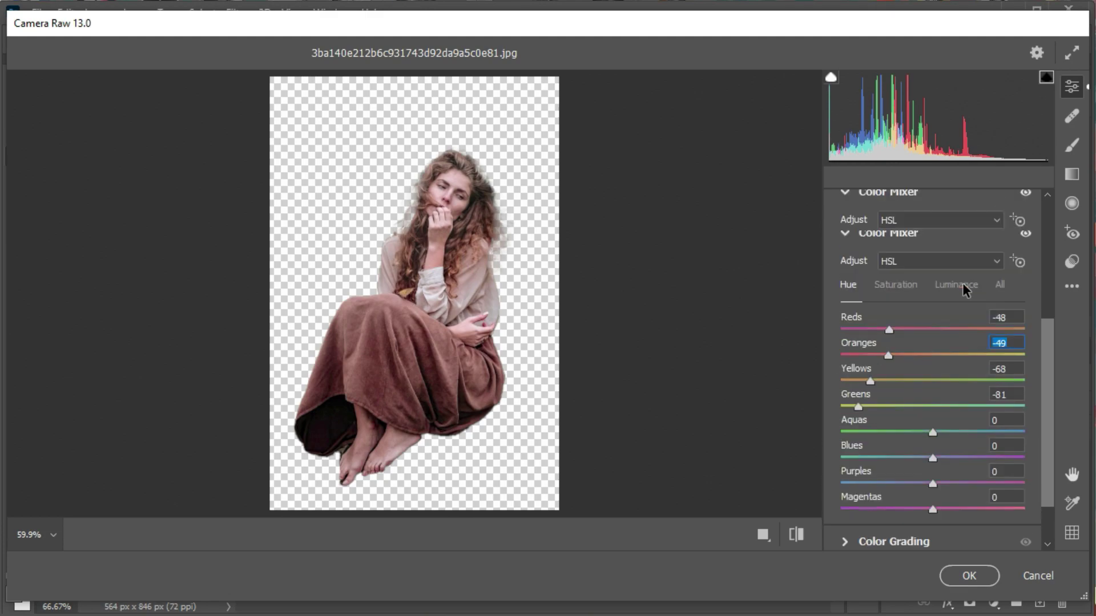
Raise saturation of oranges to +3 and yellows to +15, plus a little on reds.
click(896, 284)
mouse_move(933, 381)
mouse_down()
mouse_move(945, 381)
mouse_move(906, 358)
mouse_move(935, 359)
mouse_up()
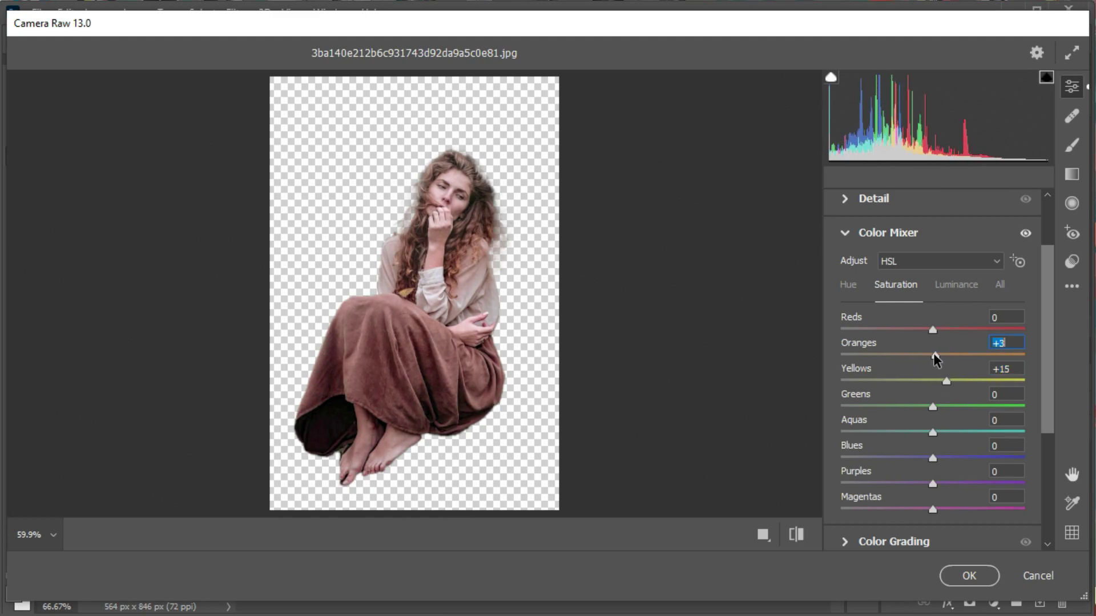
drag(933, 330, 943, 336)
scroll(976, 485, down, 5)
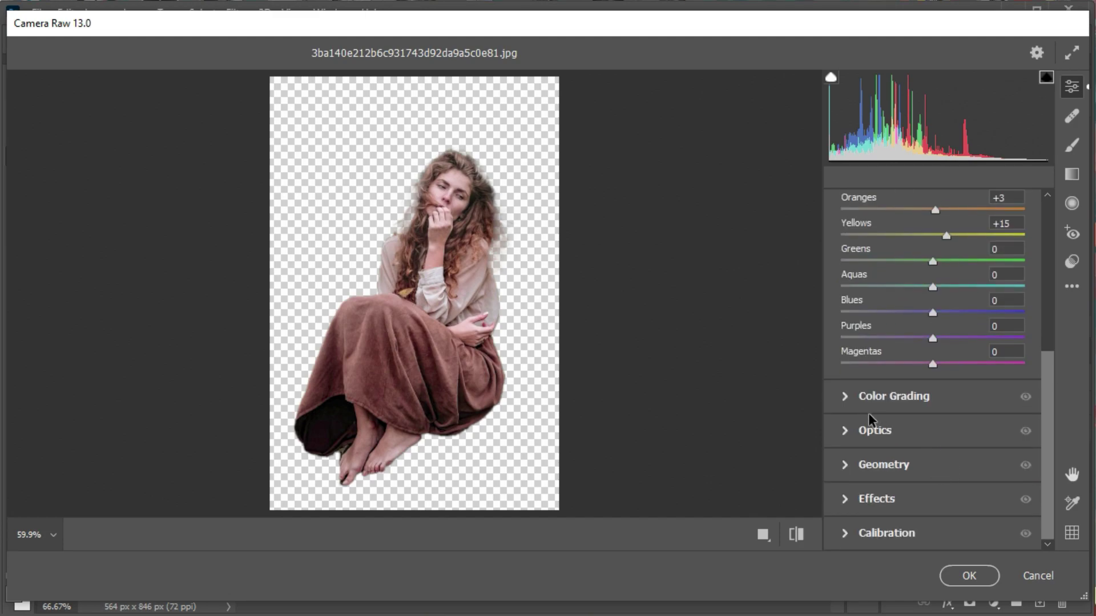
Lift midtones, shadows and highlights luminance in Color Grading and set Blending to 62.
click(849, 403)
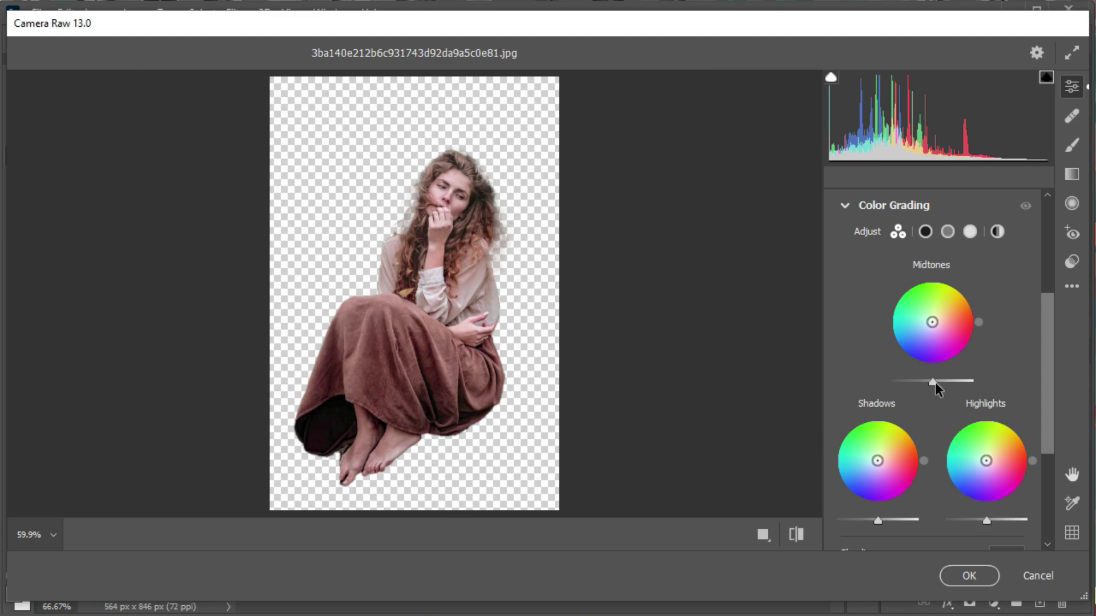
drag(935, 384, 941, 383)
scroll(962, 432, down, 1)
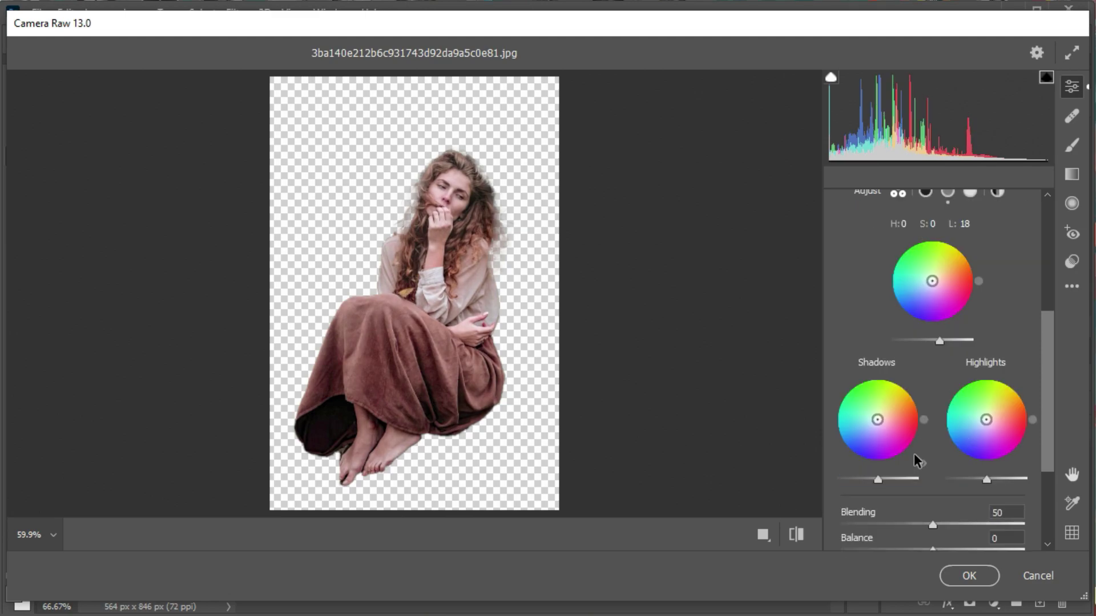
drag(878, 479, 880, 481)
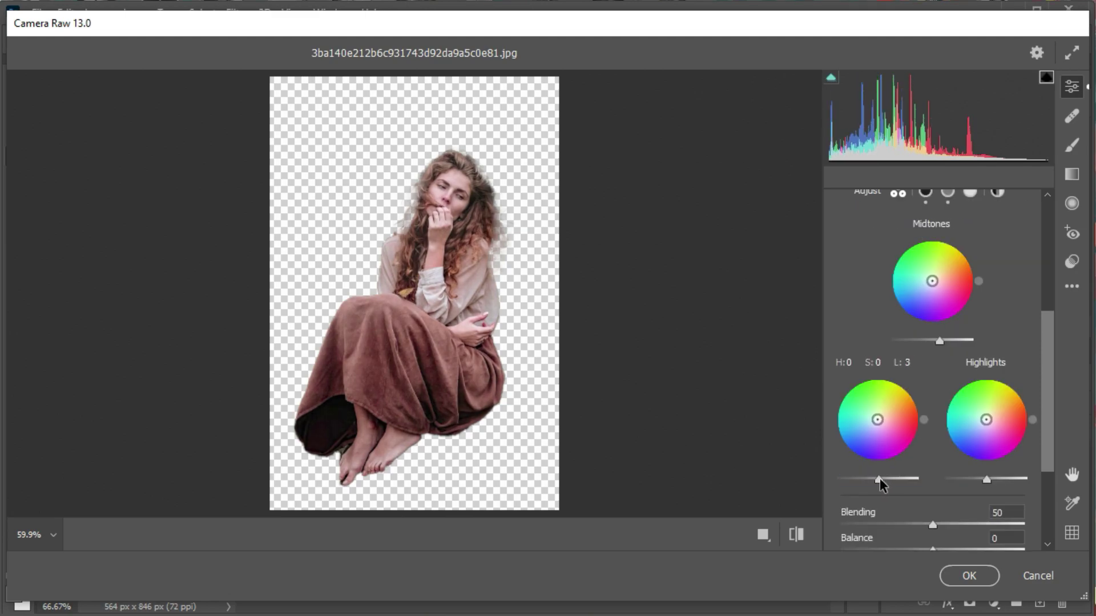
drag(986, 478, 995, 478)
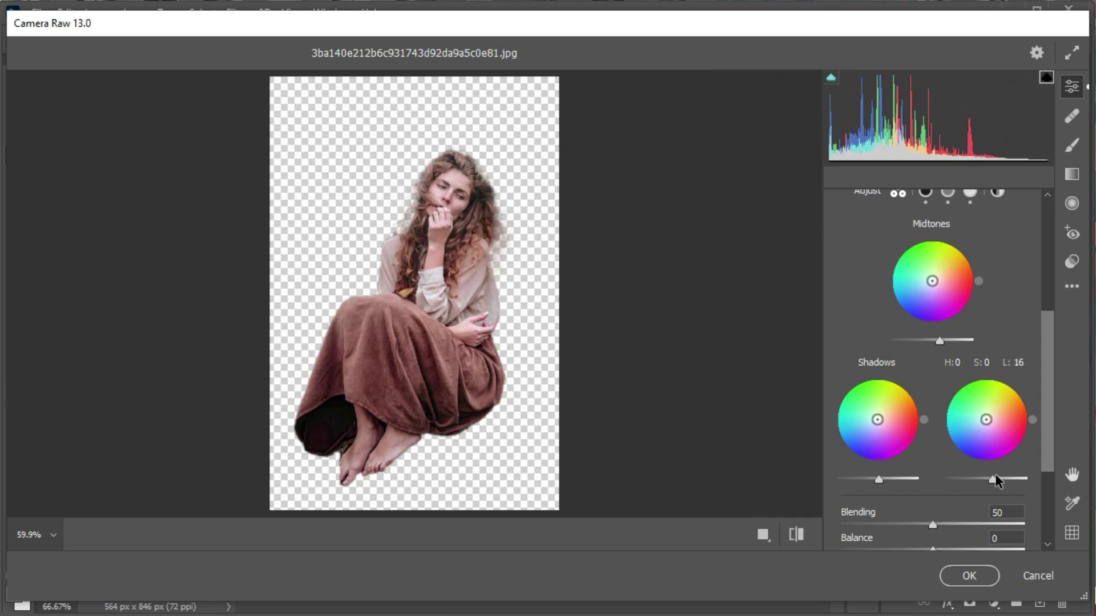
scroll(954, 482, down, 1)
click(954, 481)
scroll(967, 488, down, 1)
scroll(924, 471, down, 2)
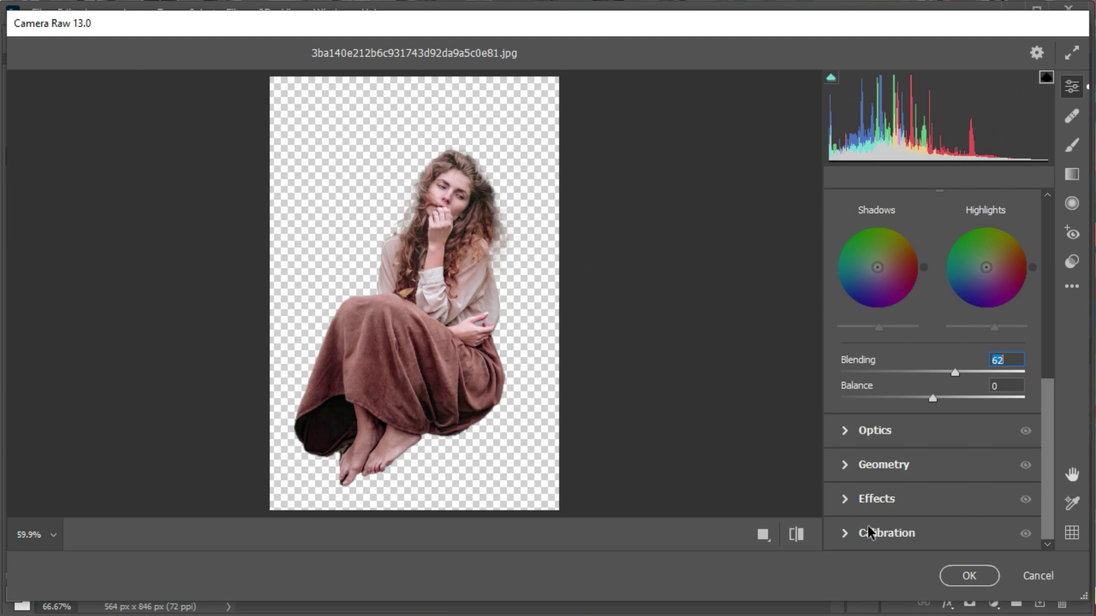
Boost the Calibration primaries, including blue saturation, and apply the subject's Camera Raw edit.
click(867, 527)
mouse_move(931, 534)
mouse_down()
mouse_move(923, 511)
mouse_move(935, 506)
mouse_up()
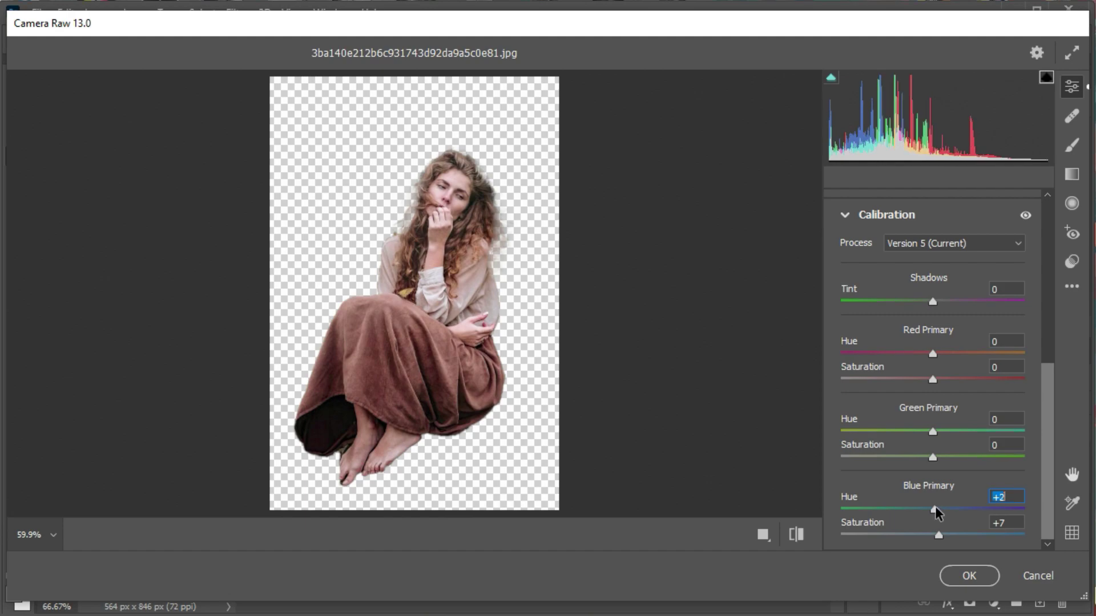
scroll(964, 457, up, 1)
scroll(964, 457, up, 1)
mouse_move(932, 435)
mouse_down()
mouse_move(918, 440)
mouse_move(938, 437)
mouse_up()
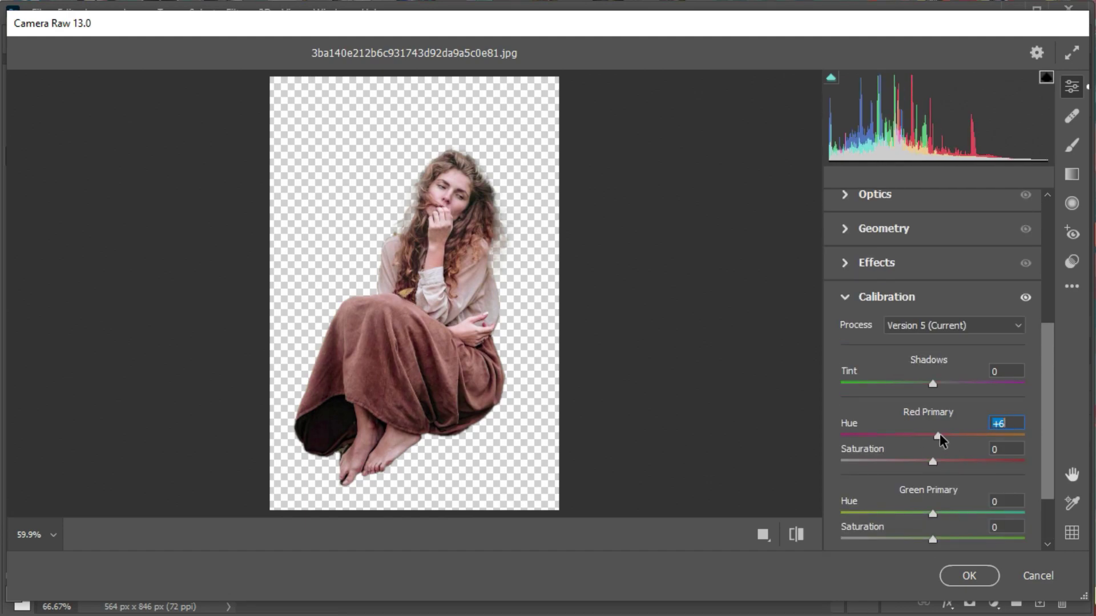
scroll(988, 465, up, 10)
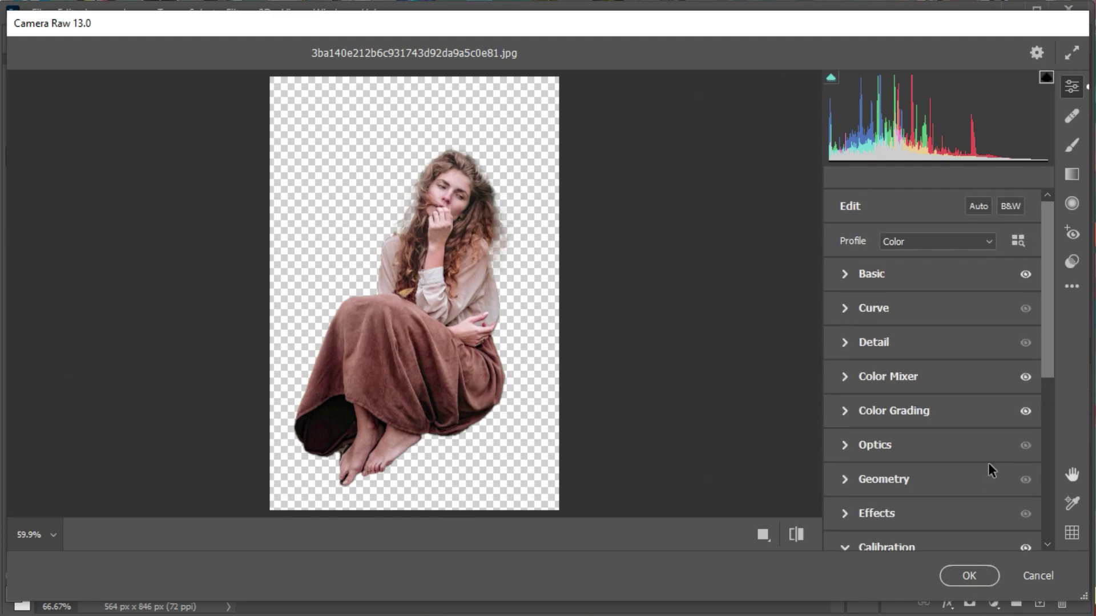
click(968, 575)
click(896, 462)
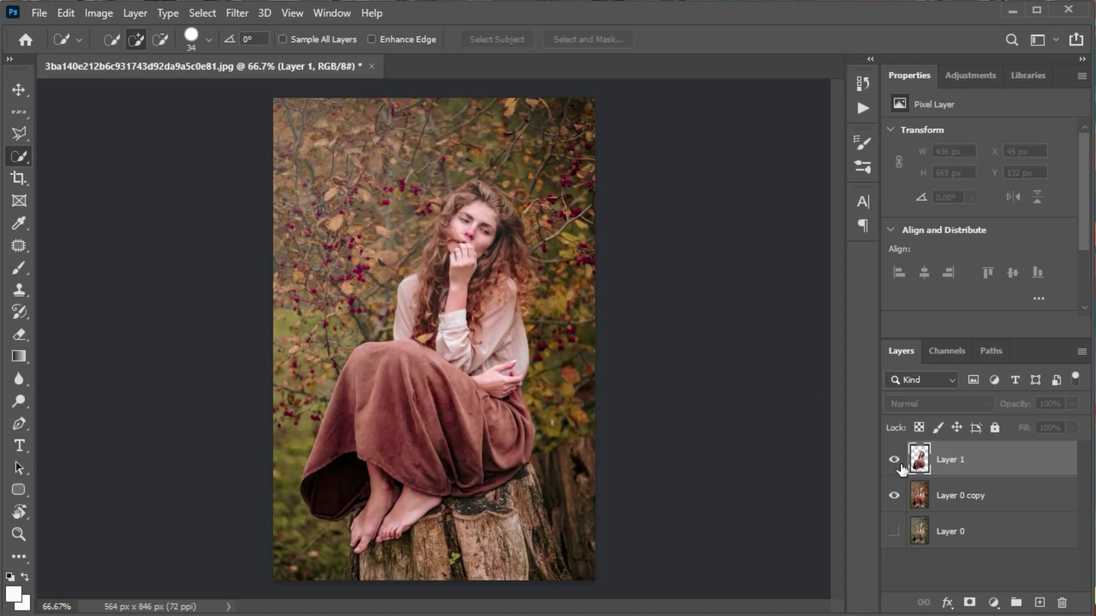
Apply a 2 px Field Blur with 7% Light Bokeh to the Layer 0 copy.
click(973, 503)
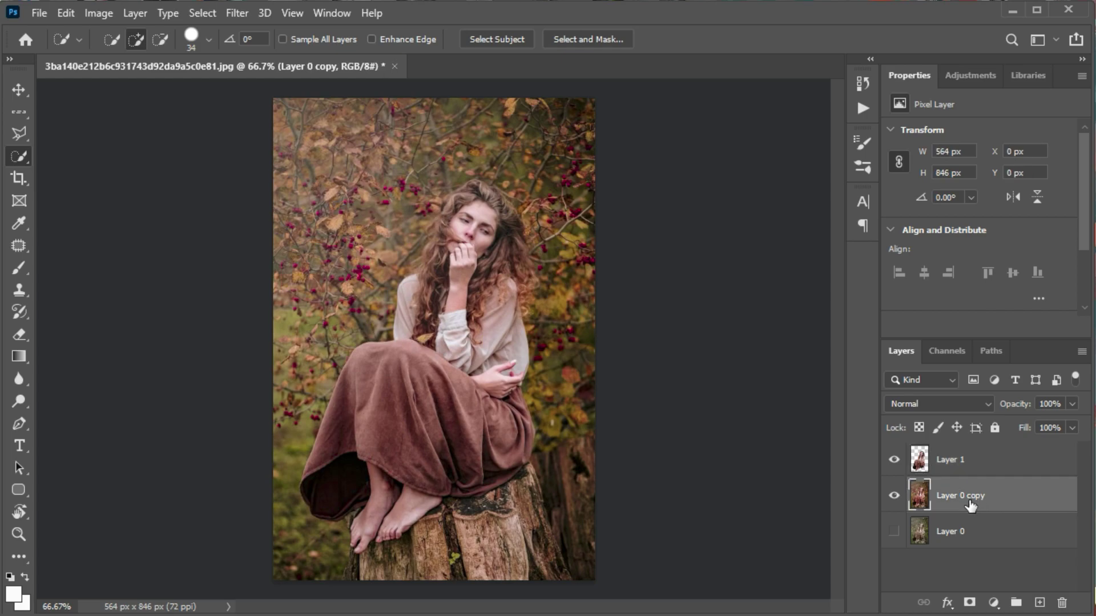
click(230, 10)
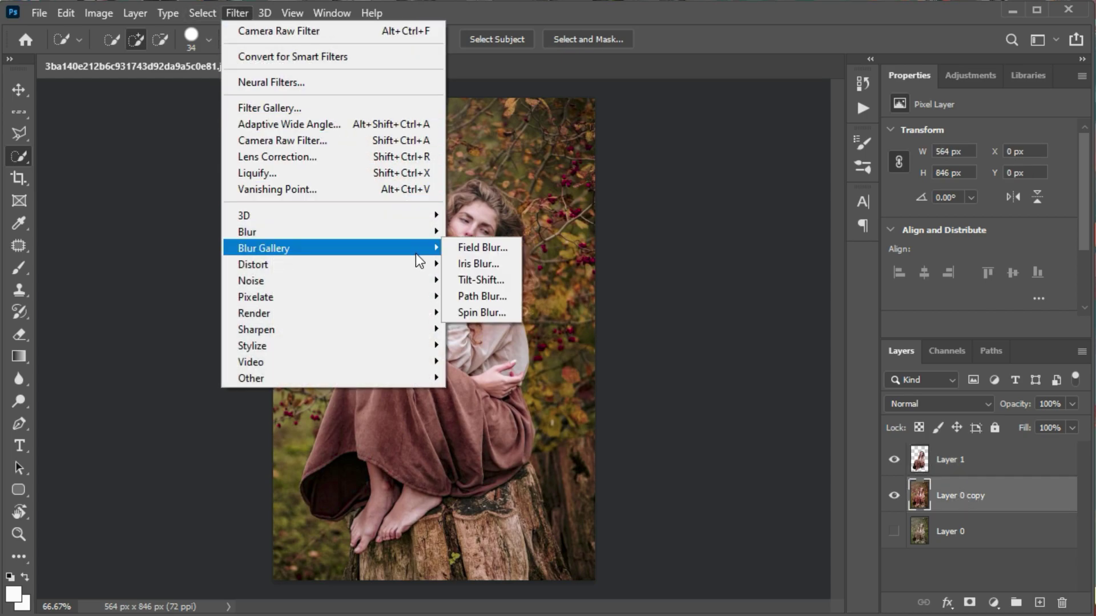
click(460, 250)
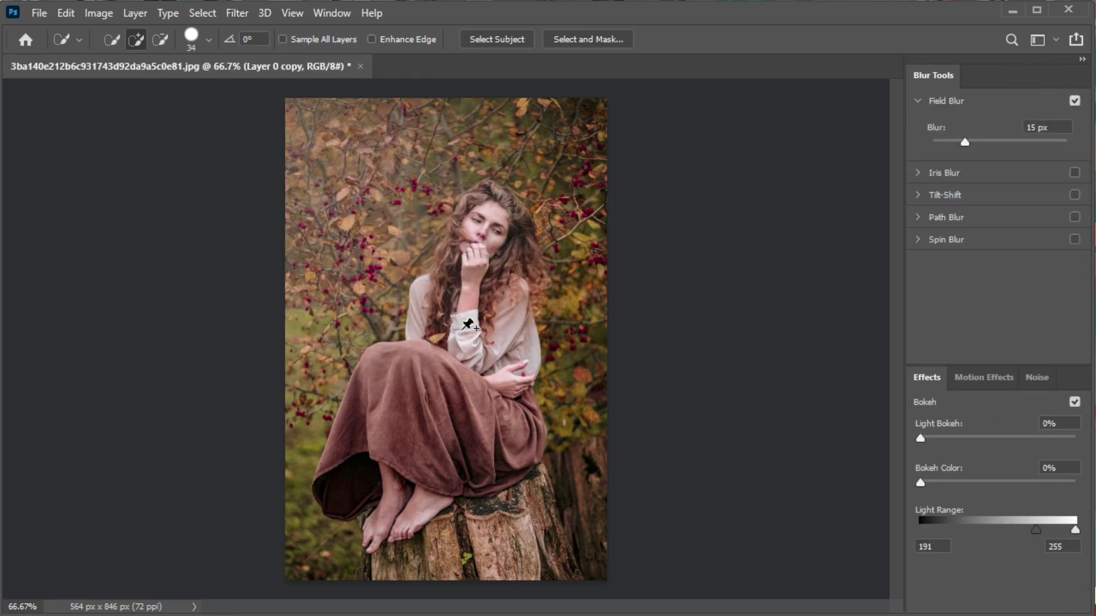
drag(455, 343, 467, 345)
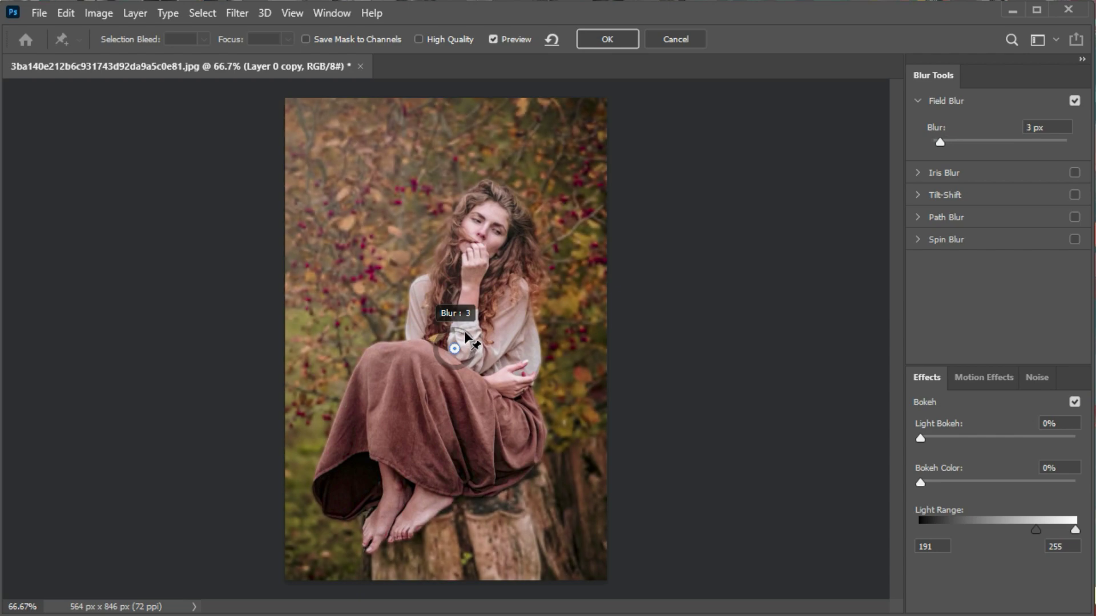
click(931, 440)
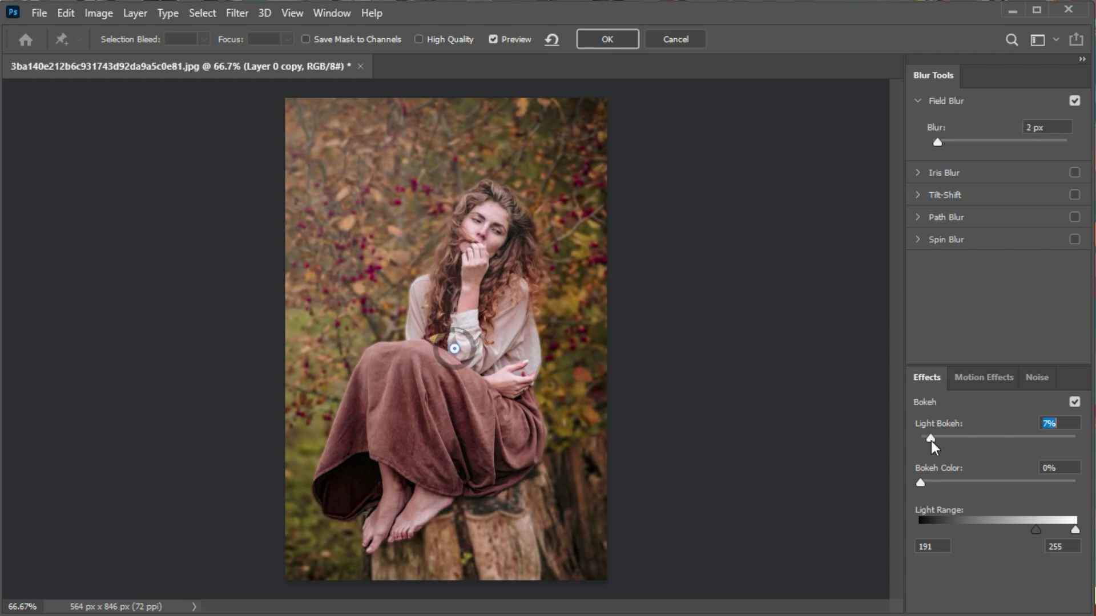
Give Layer 1 a gentle 2 px iris blur with the ellipse centred on the girl.
click(624, 36)
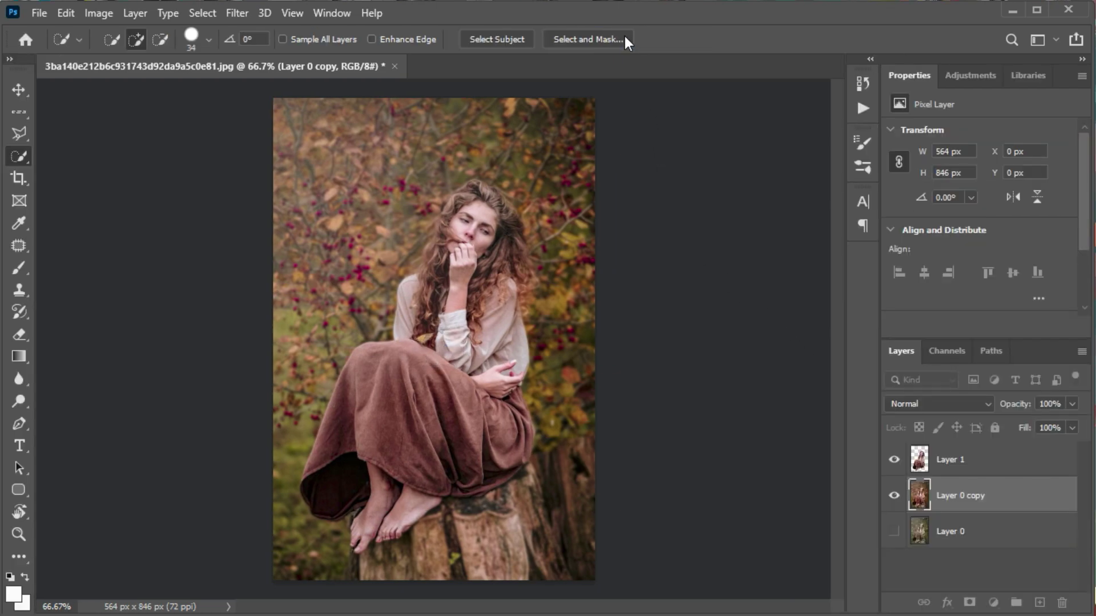
click(950, 462)
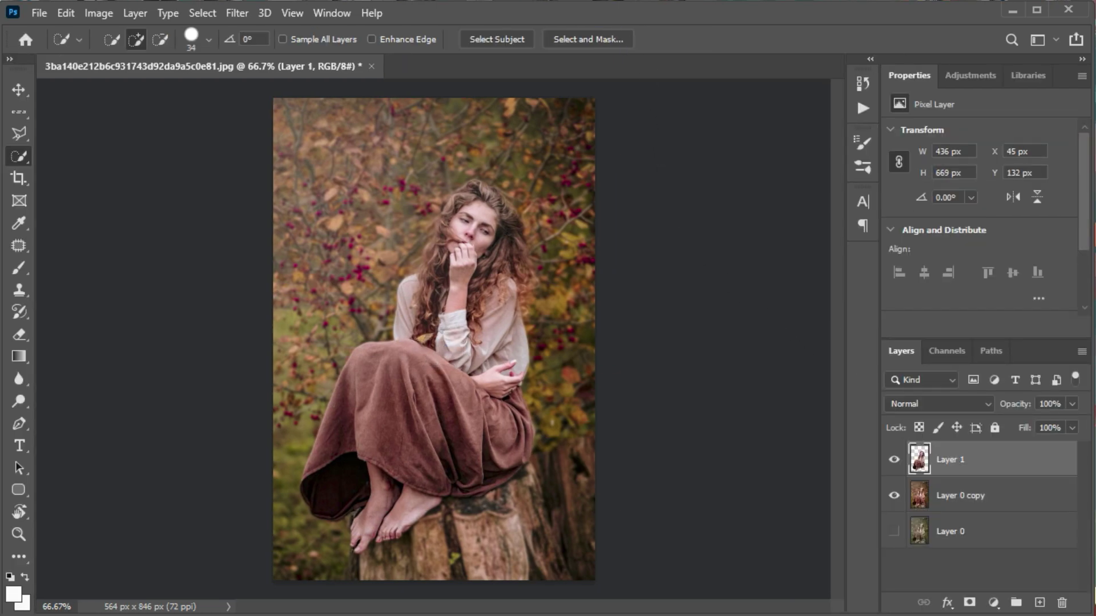
click(233, 14)
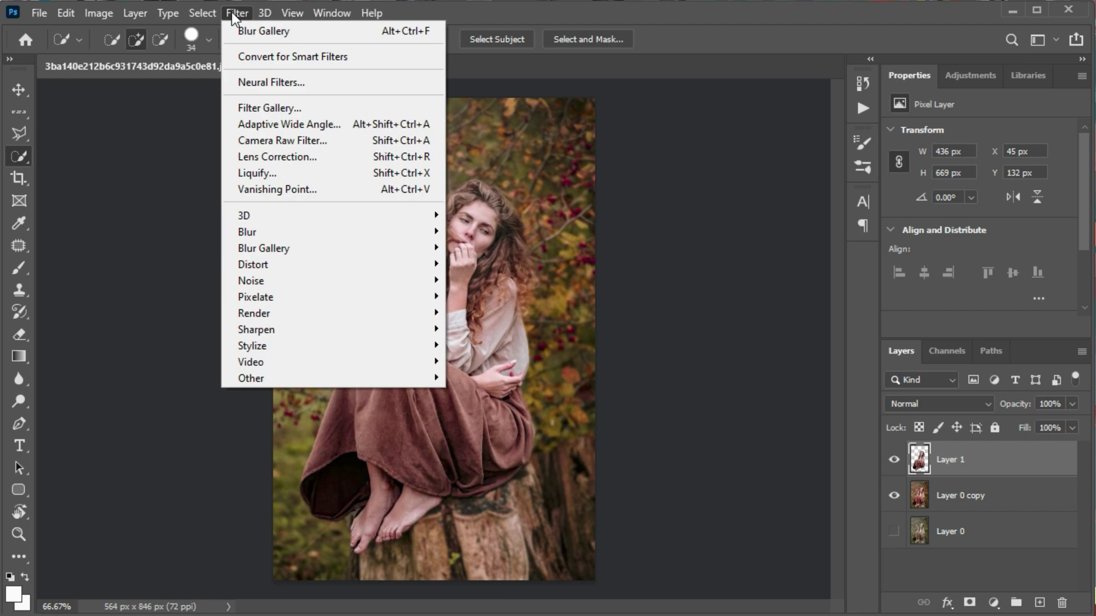
mouse_move(256, 248)
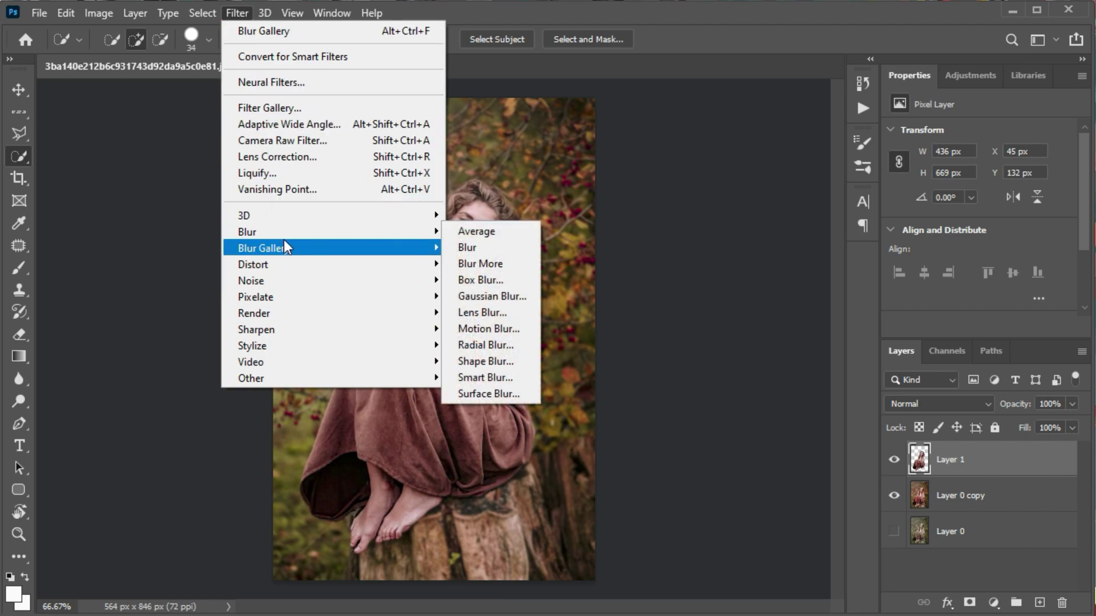
click(463, 264)
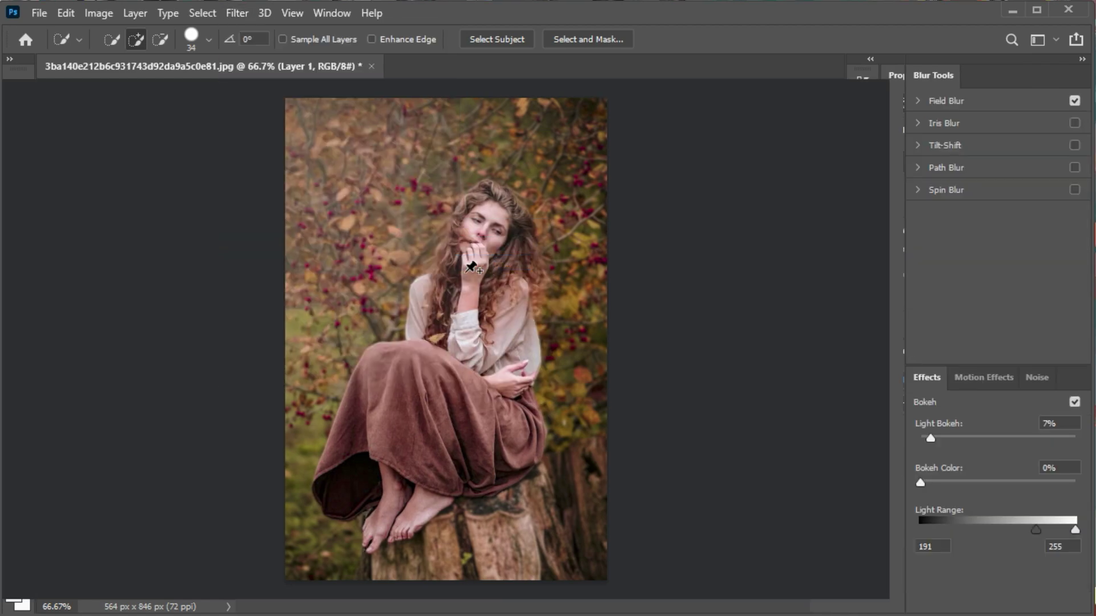
mouse_move(471, 266)
mouse_down()
mouse_move(506, 147)
mouse_move(491, 167)
mouse_up()
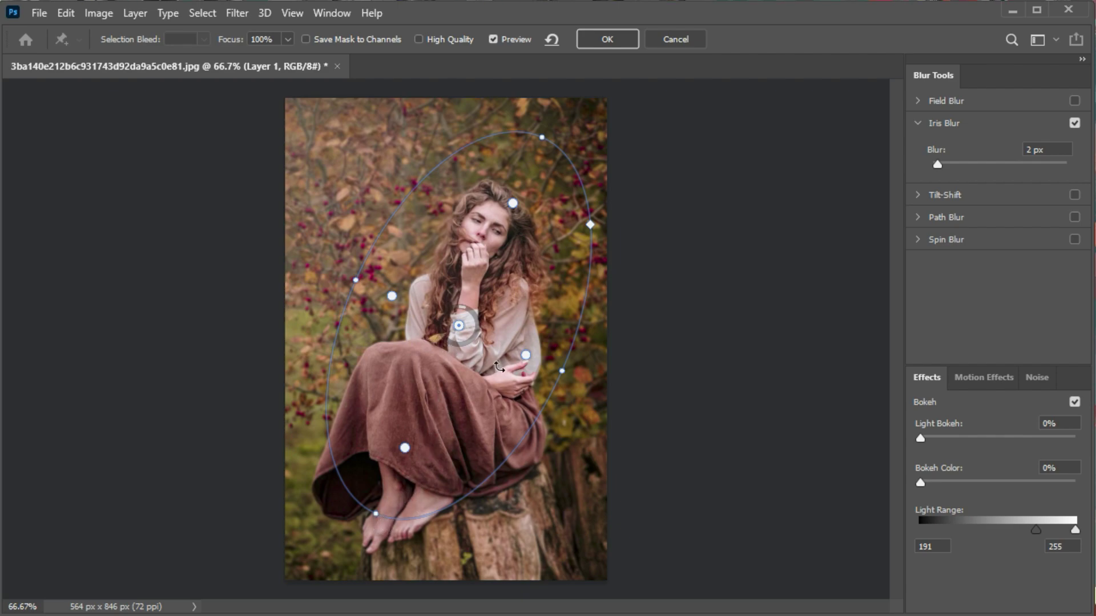
drag(496, 358, 499, 350)
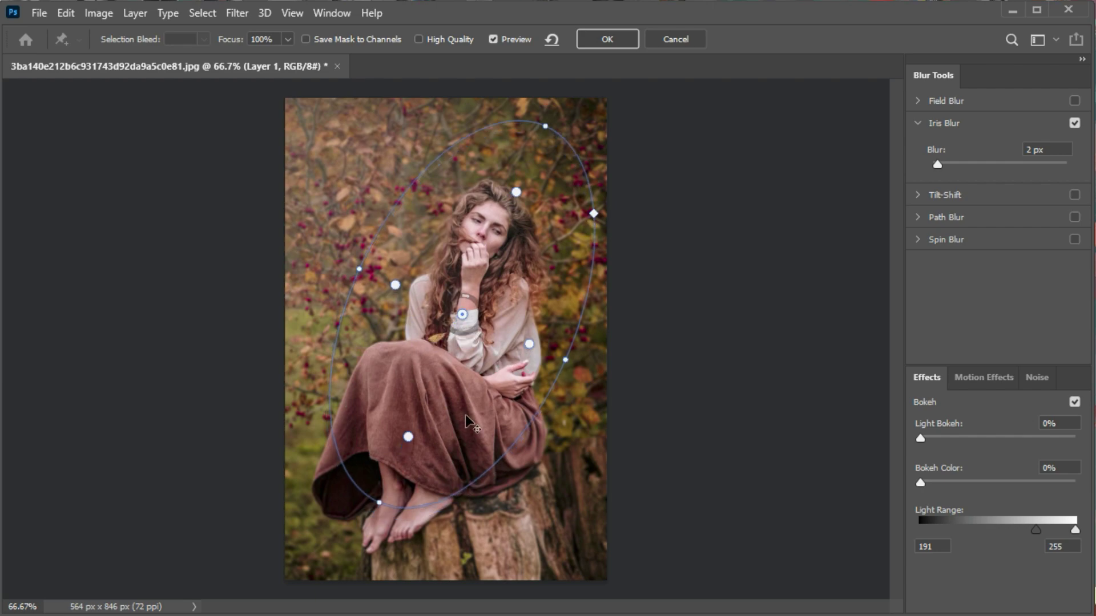
click(607, 39)
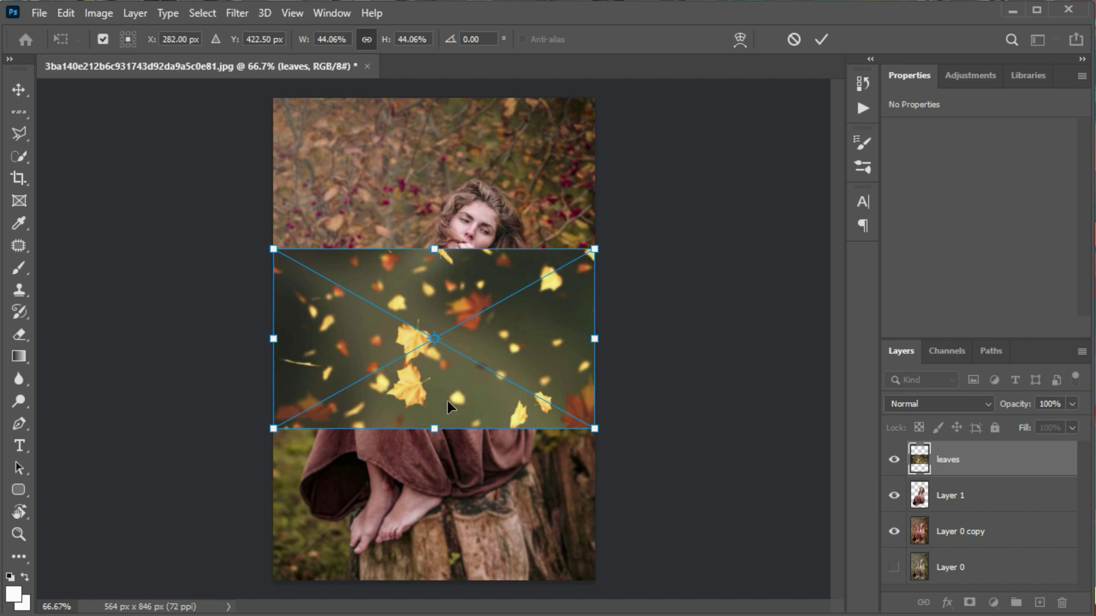
Put the leaves image at the canvas top, duplicate it twice, and tile the three copies downward.
drag(448, 407, 445, 259)
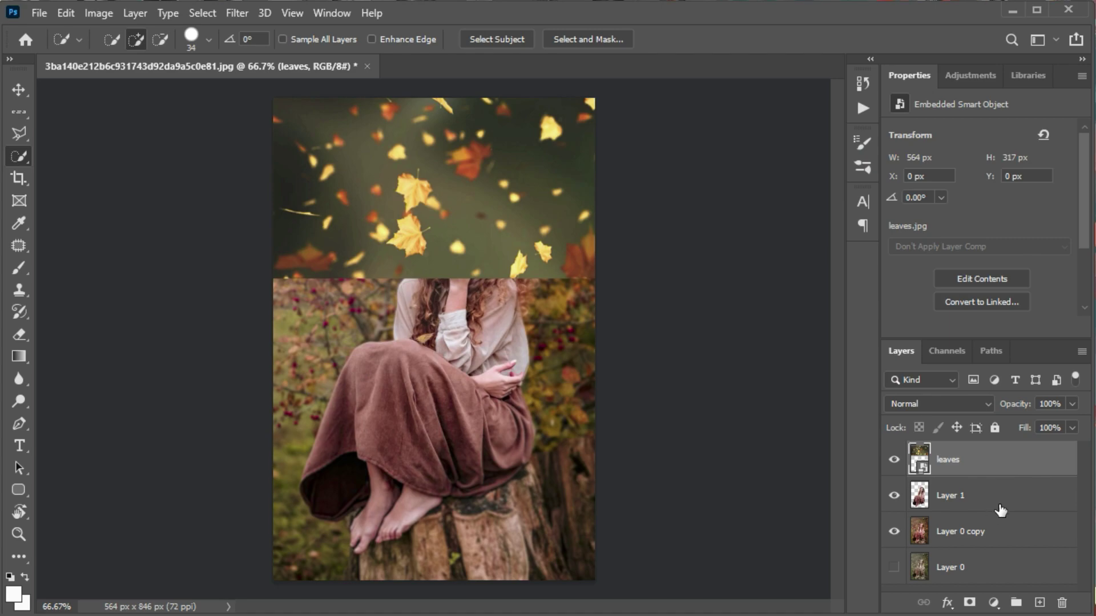
key(ctrl+j)
key(ctrl+j)
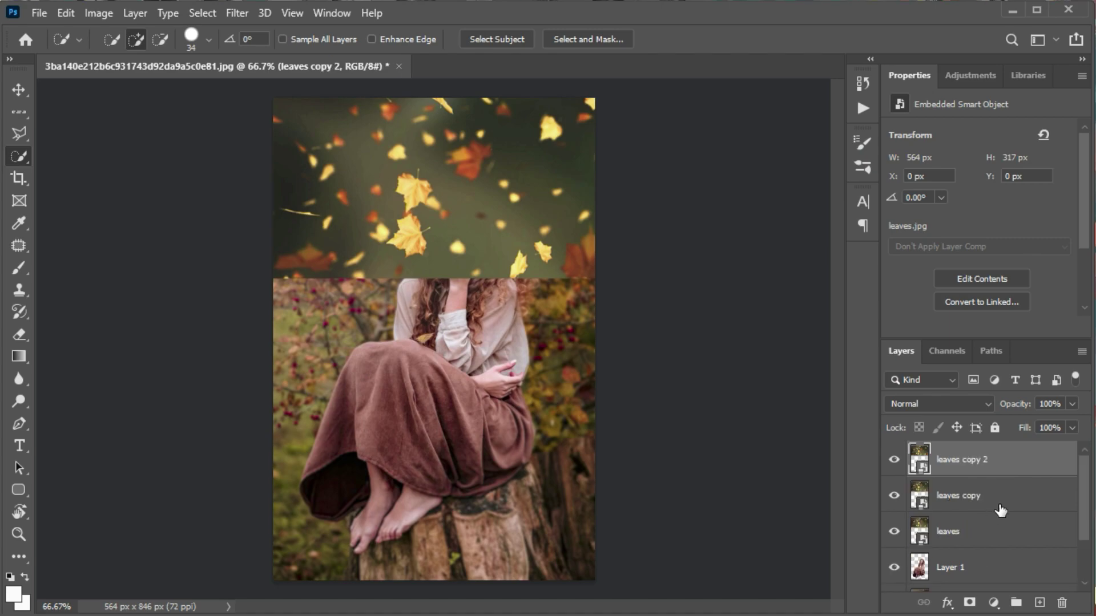
click(18, 90)
mouse_move(436, 223)
mouse_down()
mouse_move(460, 524)
mouse_move(431, 551)
mouse_up()
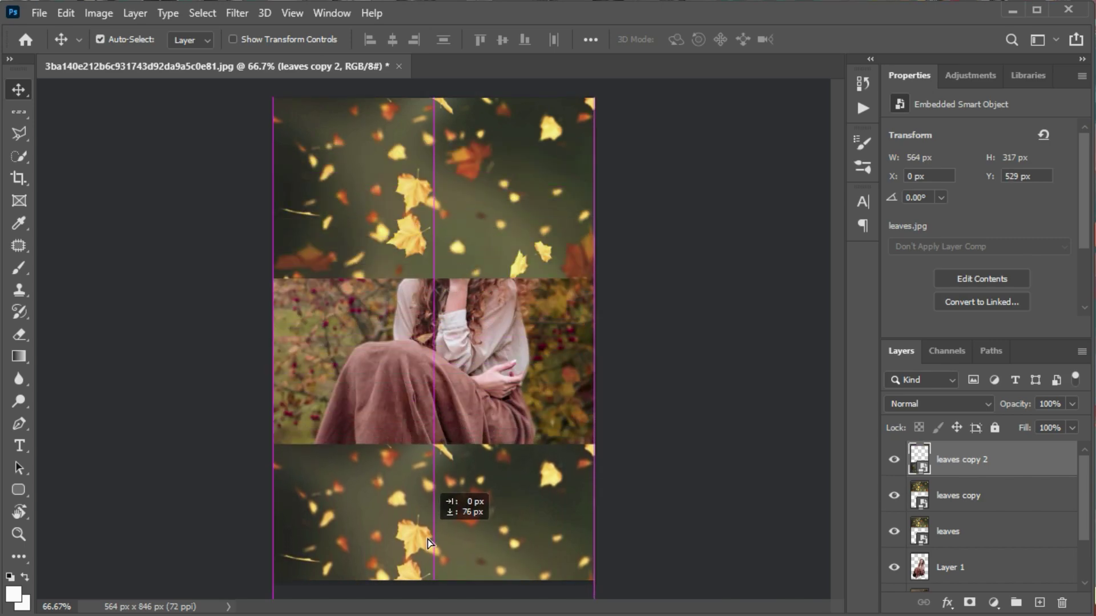
drag(440, 254, 434, 402)
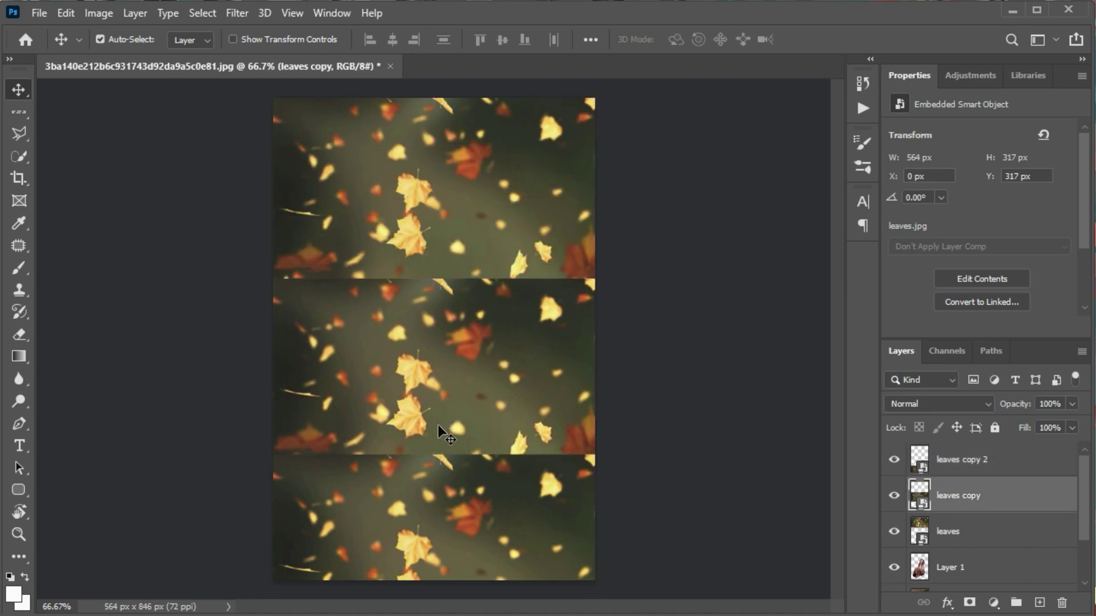
mouse_move(448, 502)
mouse_down()
mouse_move(448, 517)
mouse_move(444, 496)
mouse_up()
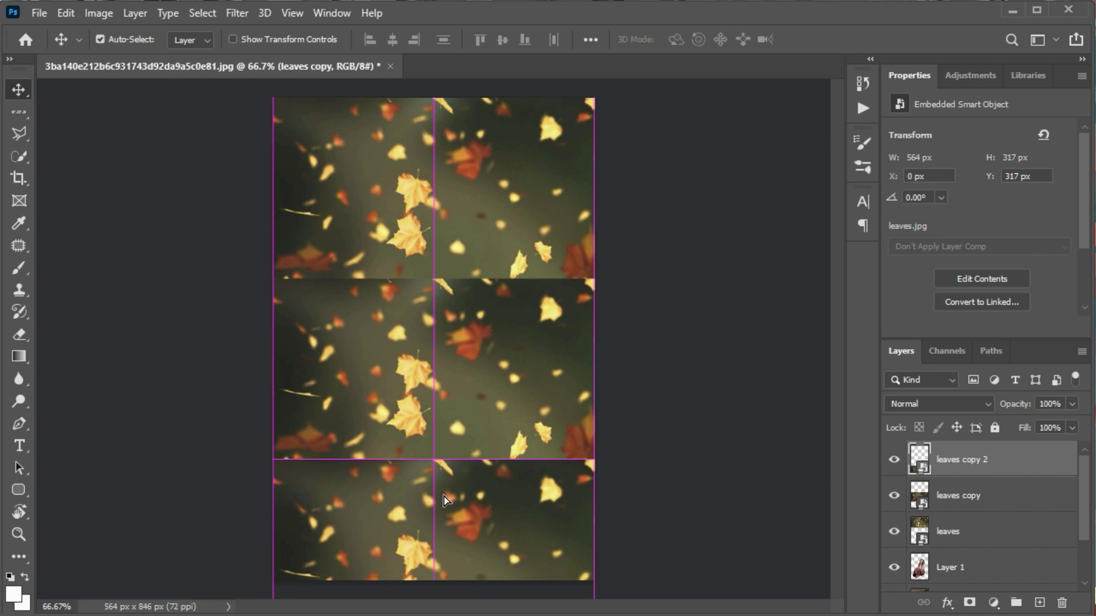
Combine the three leaf layers into one smart object set to Overlay blending.
ctrl+click(975, 501)
ctrl+click(971, 521)
right_click(973, 521)
click(788, 147)
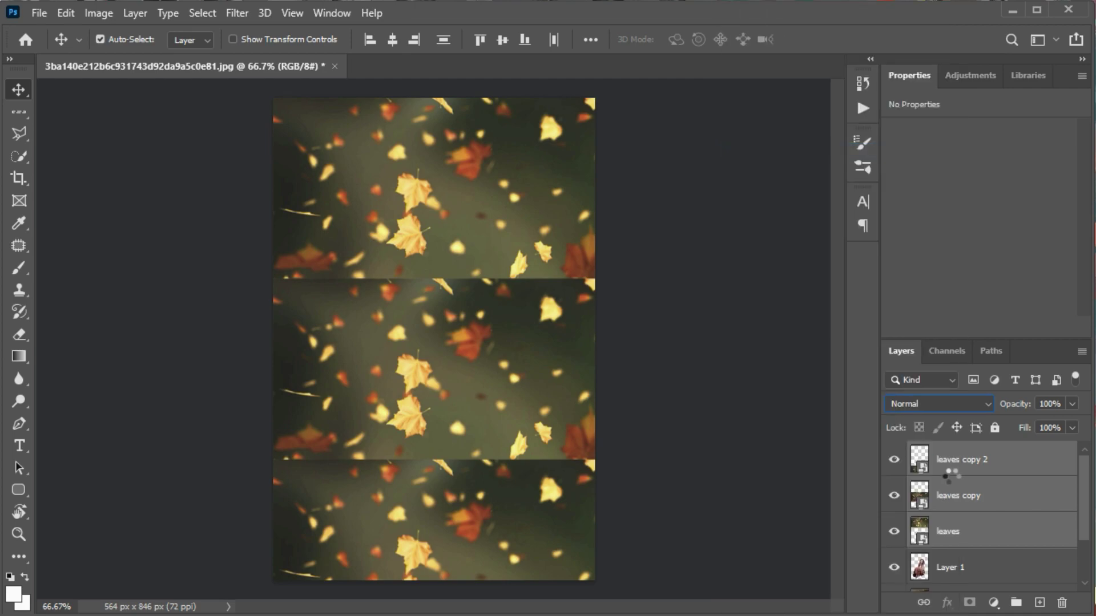
click(939, 404)
click(941, 507)
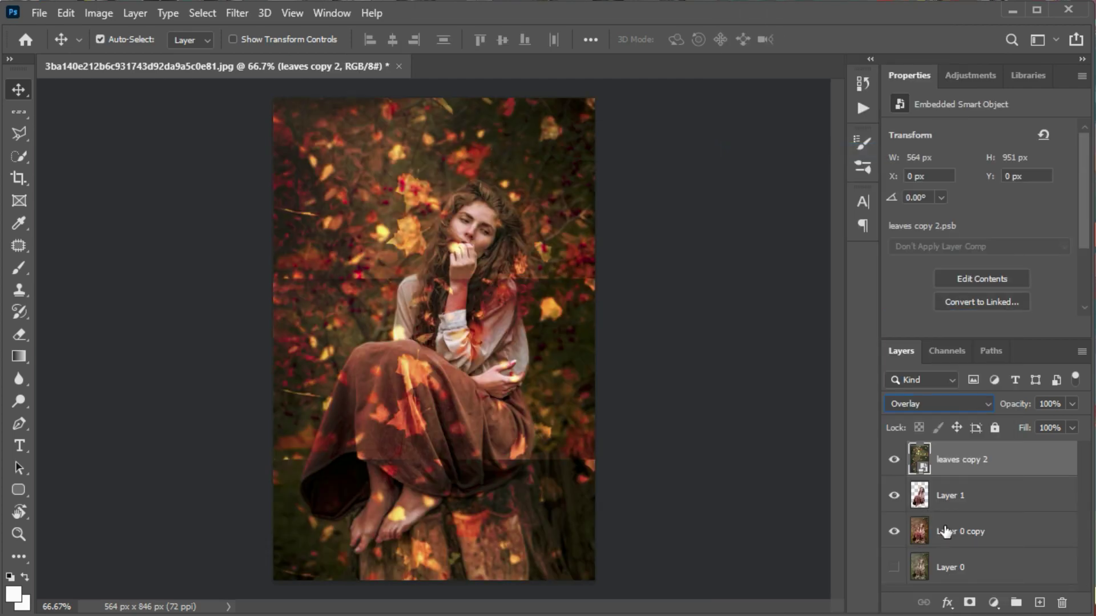
Load the girl's outline from Layer 1 as a selection and rasterize the leaf overlay layer.
click(953, 495)
ctrl+click(919, 495)
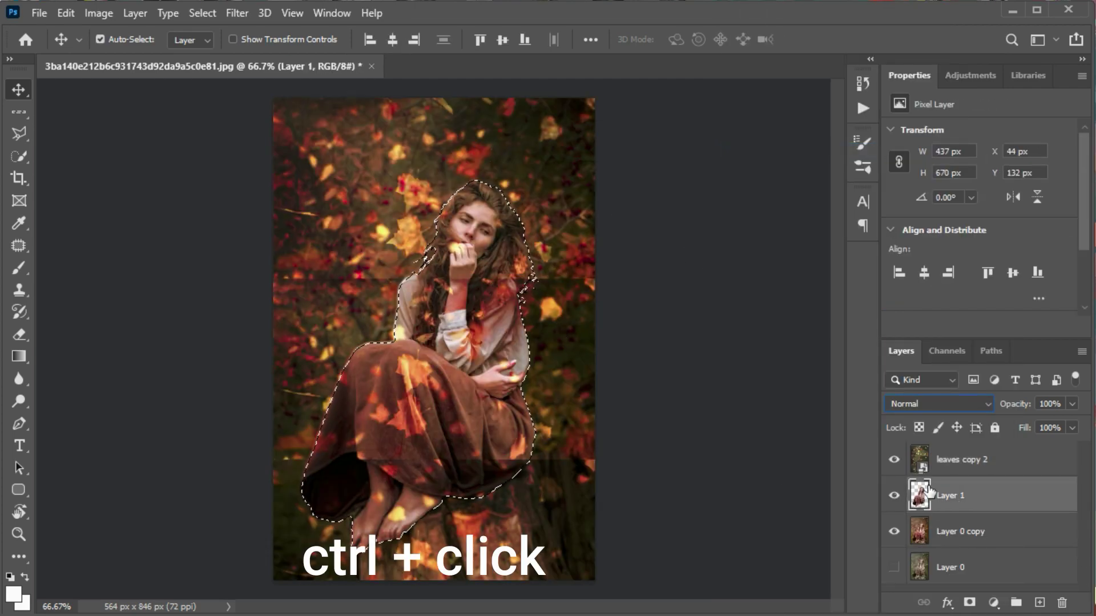
click(19, 334)
click(971, 460)
right_click(991, 463)
click(857, 303)
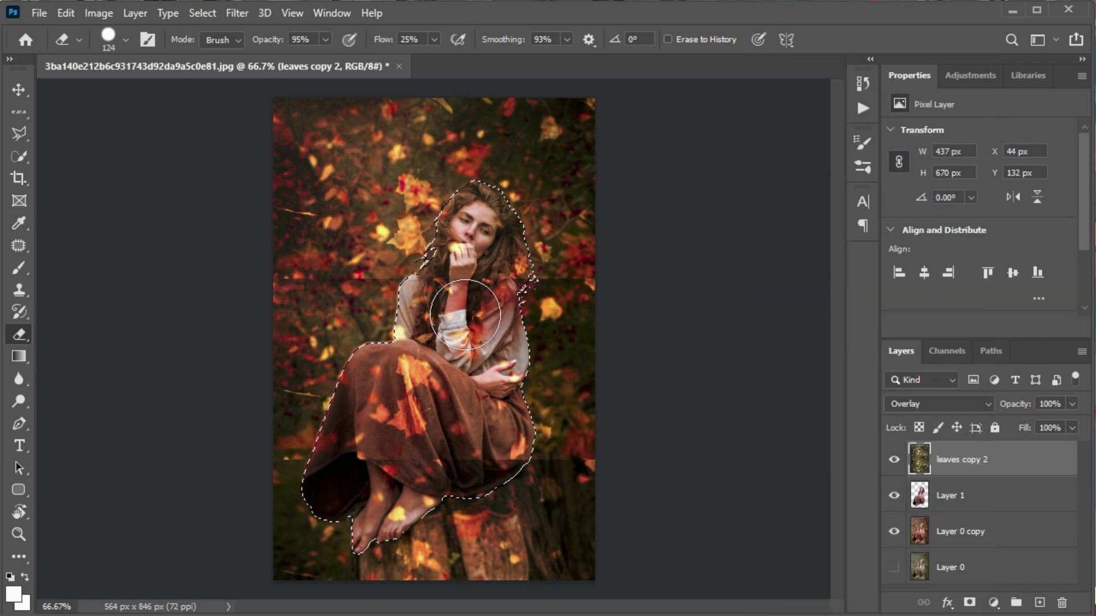
Erase the leaves inside the selection from her hair, arm, dress and feet, then deselect.
mouse_move(465, 315)
mouse_down()
mouse_move(546, 306)
mouse_move(420, 484)
mouse_move(354, 479)
mouse_move(535, 253)
mouse_up()
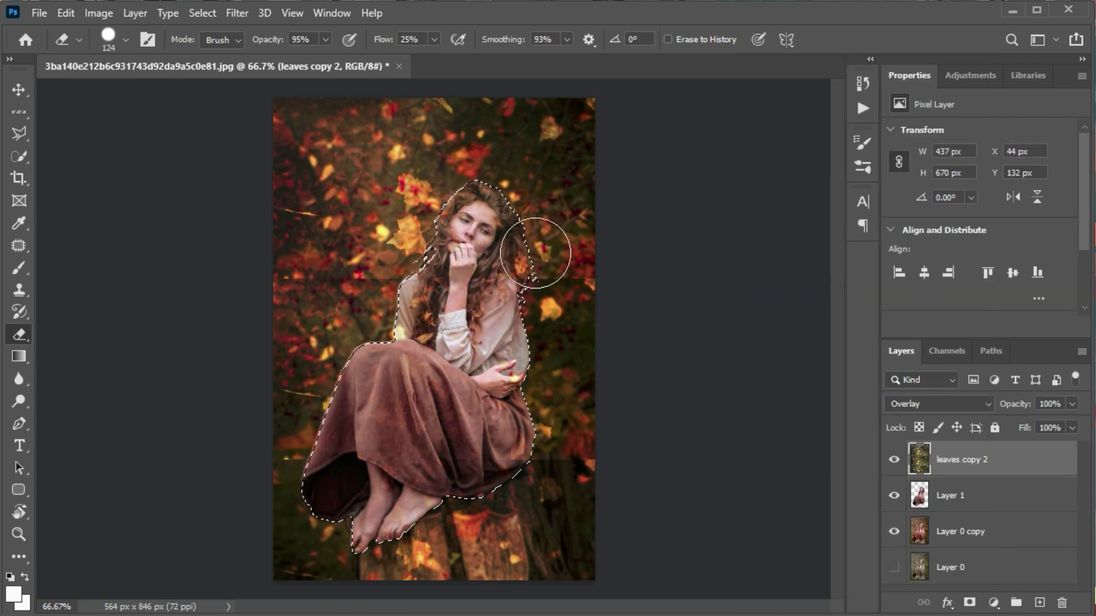
drag(433, 39, 491, 54)
drag(531, 177, 534, 274)
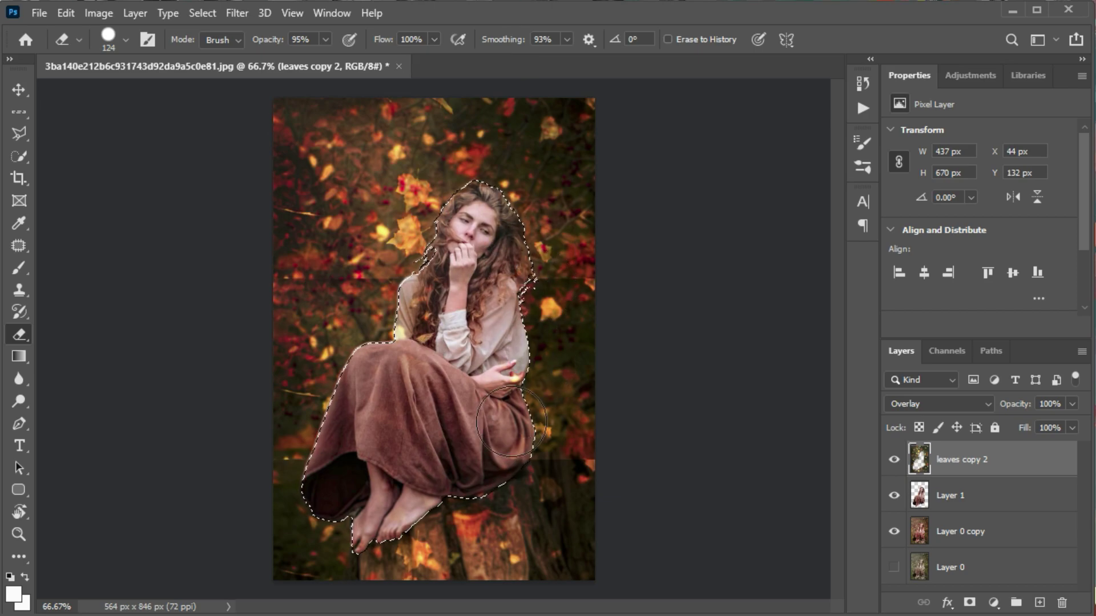
mouse_move(511, 422)
mouse_down()
mouse_move(509, 484)
mouse_move(489, 455)
mouse_move(362, 521)
mouse_move(481, 510)
mouse_move(440, 445)
mouse_move(413, 457)
mouse_move(447, 454)
mouse_move(425, 462)
mouse_move(396, 452)
mouse_move(489, 449)
mouse_move(440, 440)
mouse_up()
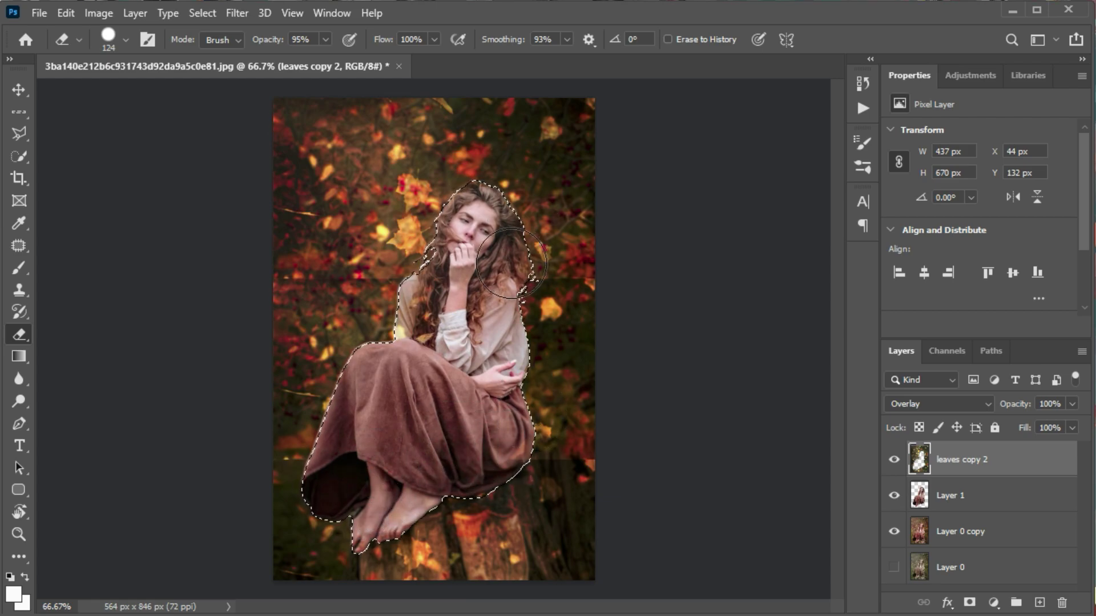
drag(511, 263, 326, 436)
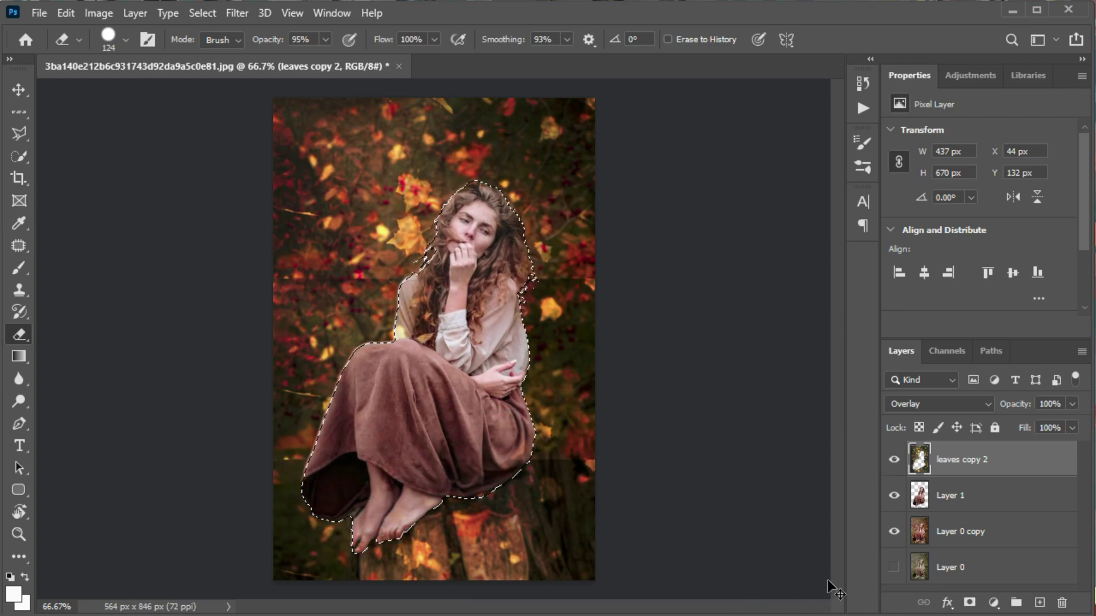
key(ctrl+d)
key(v)
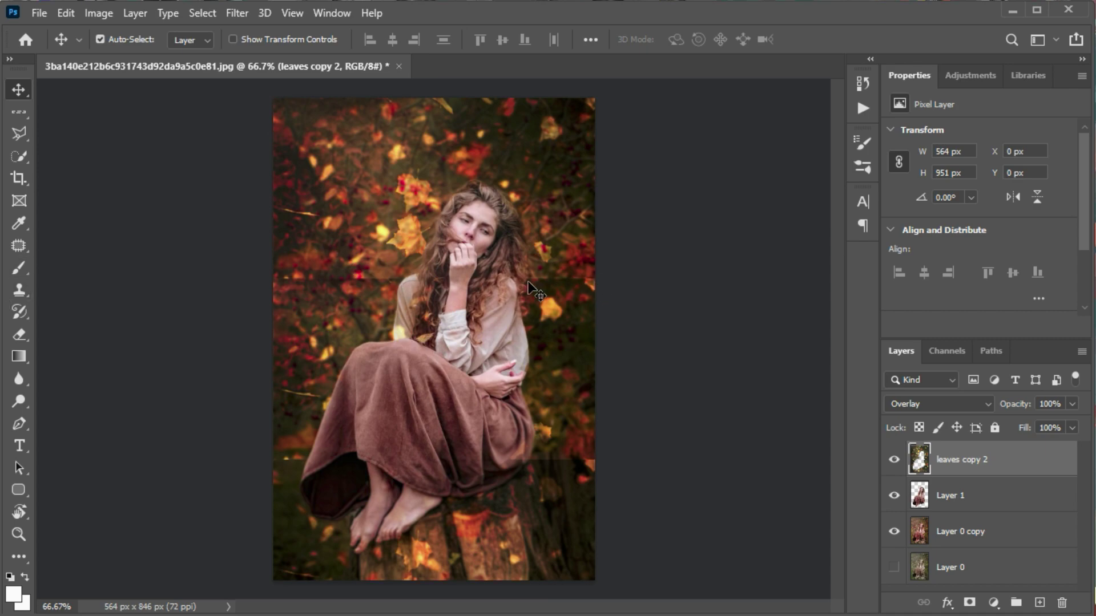
Patch out the horizontal leaf-overlay seams at both canvas edges beside her skirt.
click(18, 246)
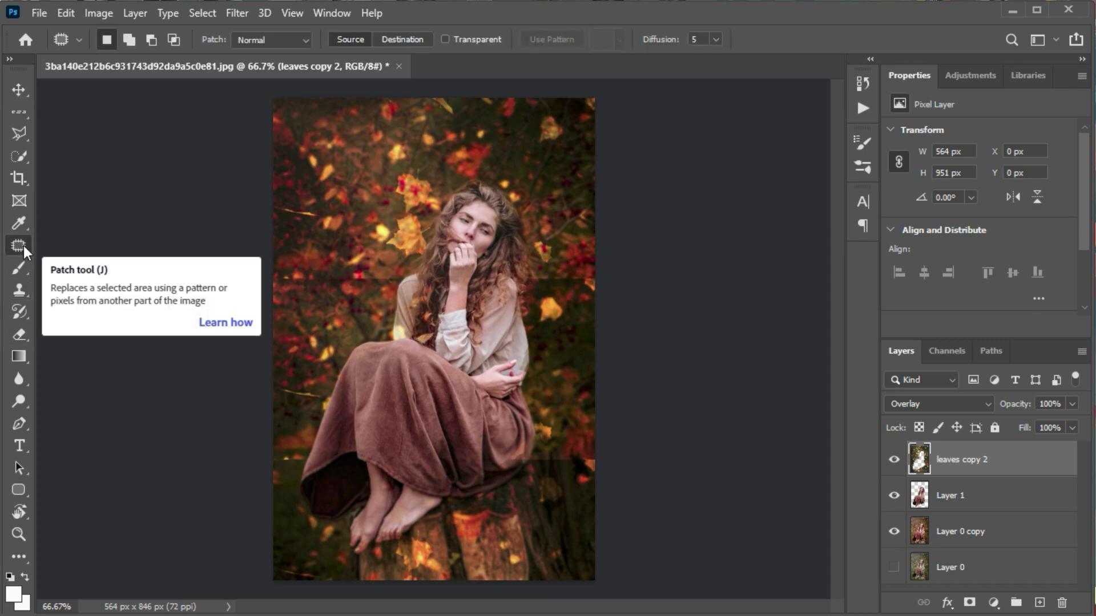
right_click(19, 246)
click(71, 278)
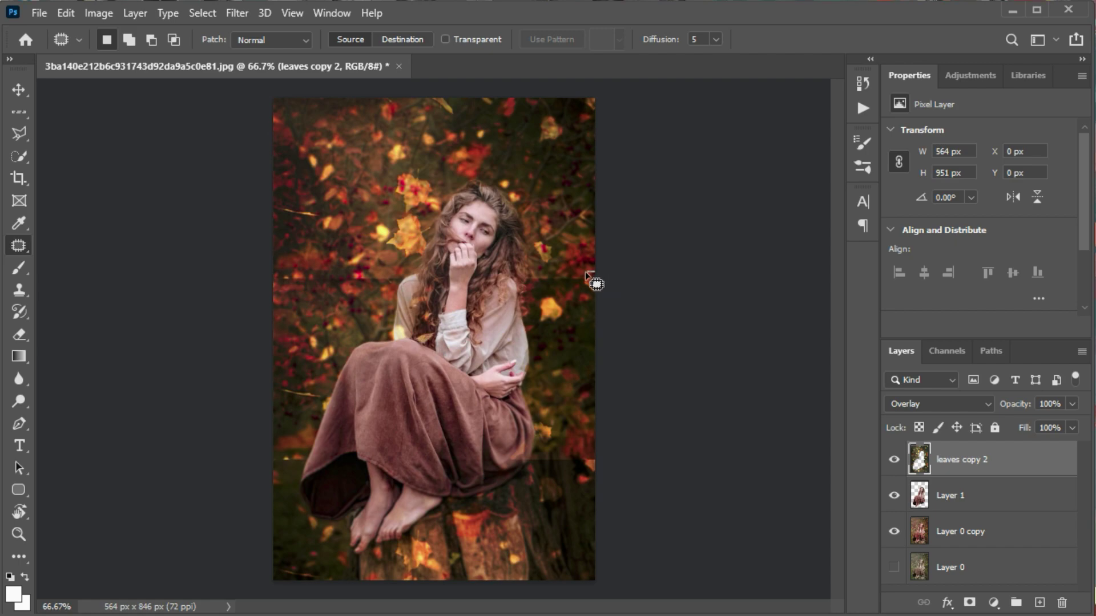
mouse_move(586, 274)
mouse_down()
mouse_move(539, 274)
mouse_move(611, 282)
mouse_move(567, 258)
mouse_move(571, 233)
mouse_up()
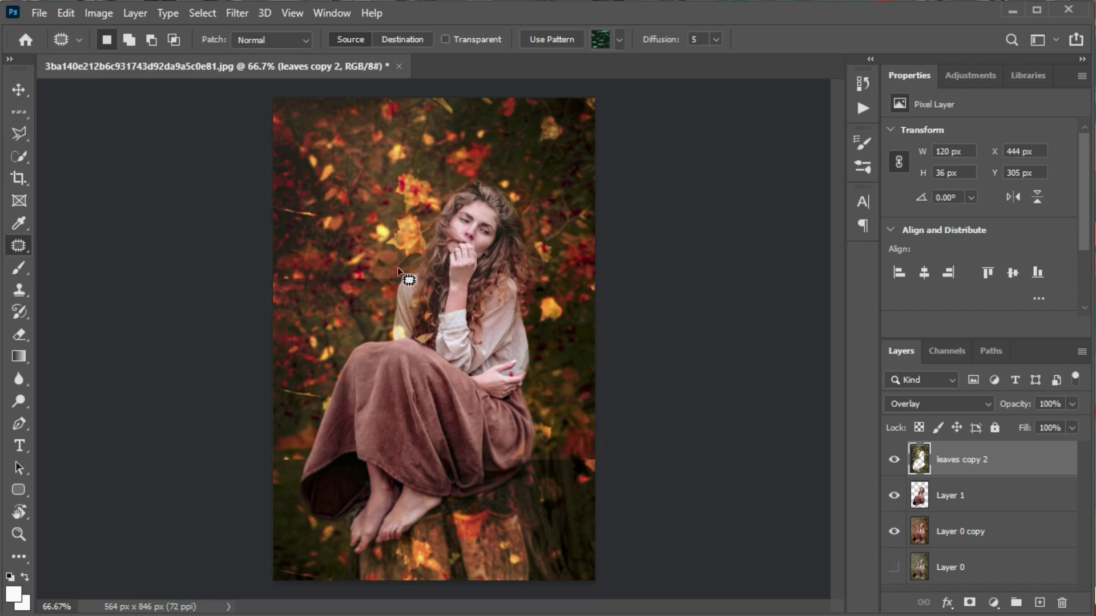
mouse_move(398, 269)
mouse_down()
mouse_move(397, 285)
mouse_move(342, 252)
mouse_up()
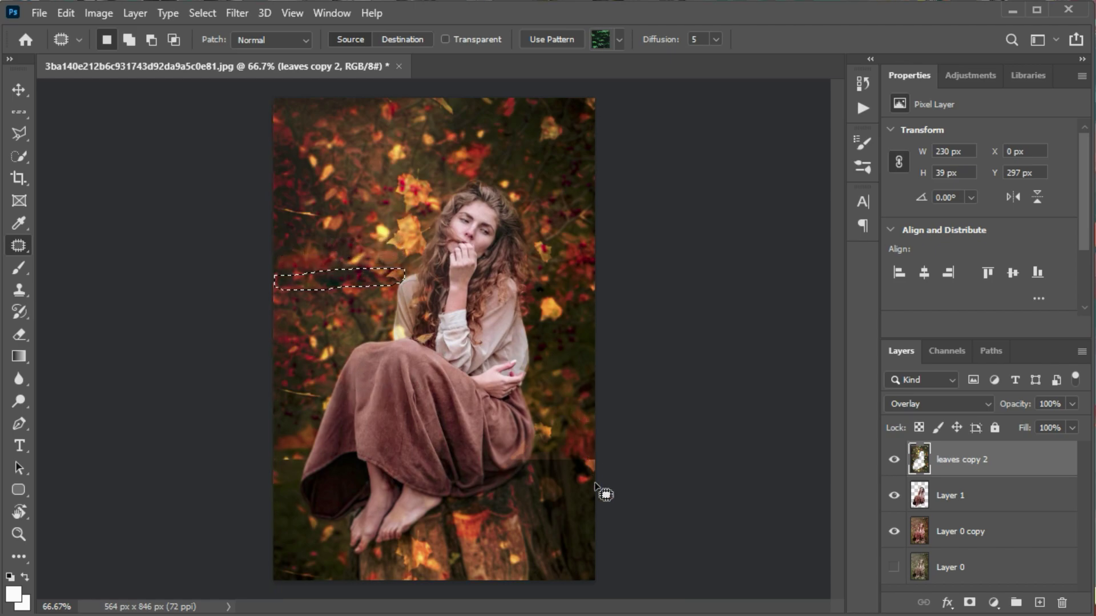
mouse_move(605, 452)
mouse_down()
mouse_move(541, 458)
mouse_move(605, 480)
mouse_move(571, 491)
mouse_up()
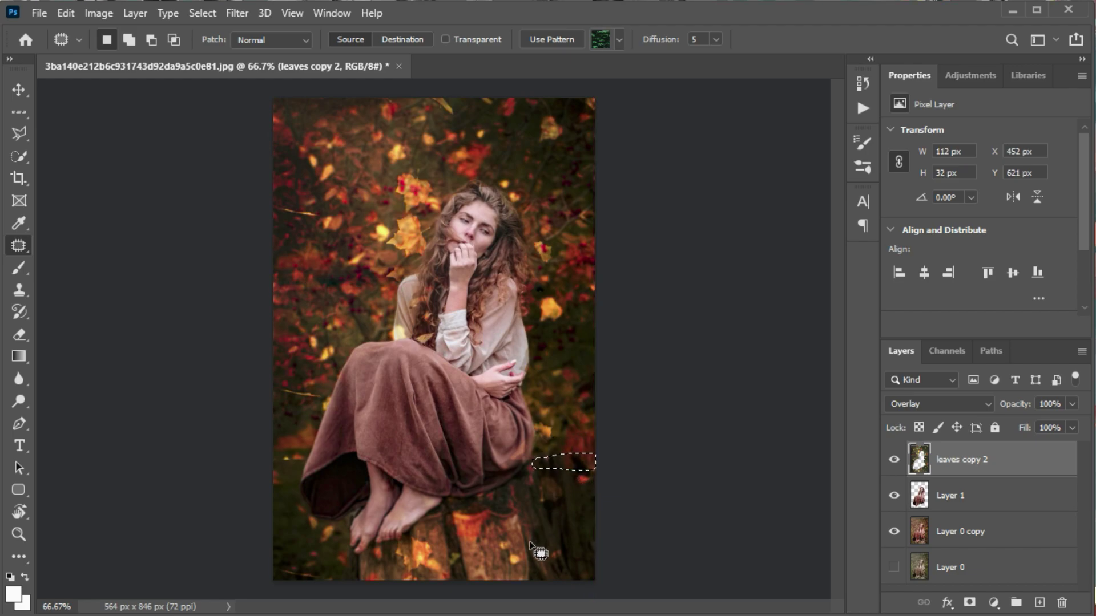
click(304, 471)
mouse_move(307, 453)
mouse_down()
mouse_move(302, 471)
mouse_move(294, 440)
mouse_move(318, 467)
mouse_up()
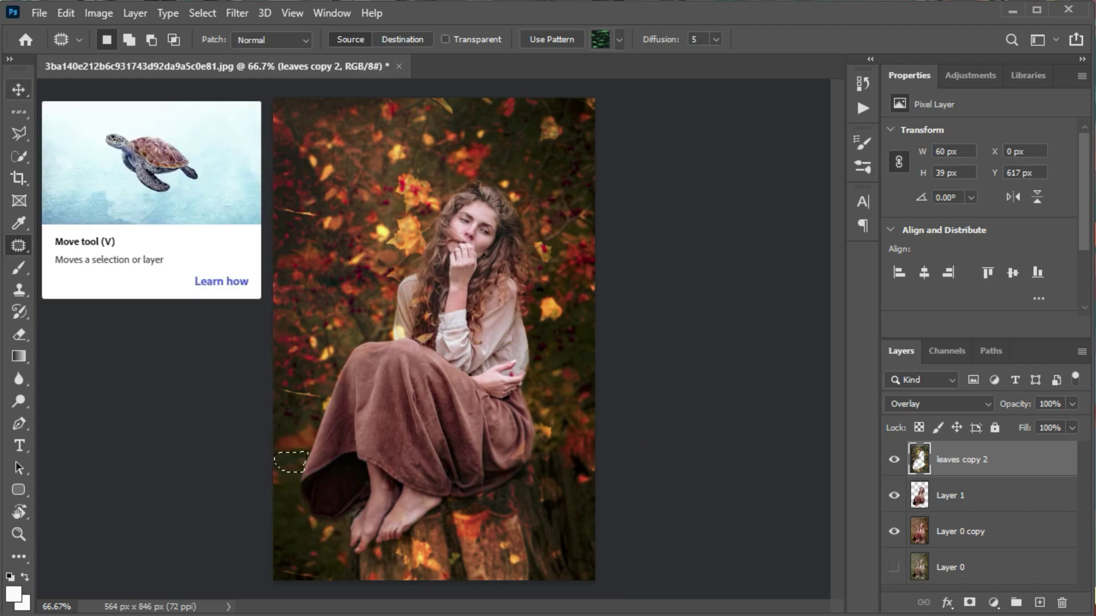
key(ctrl+d)
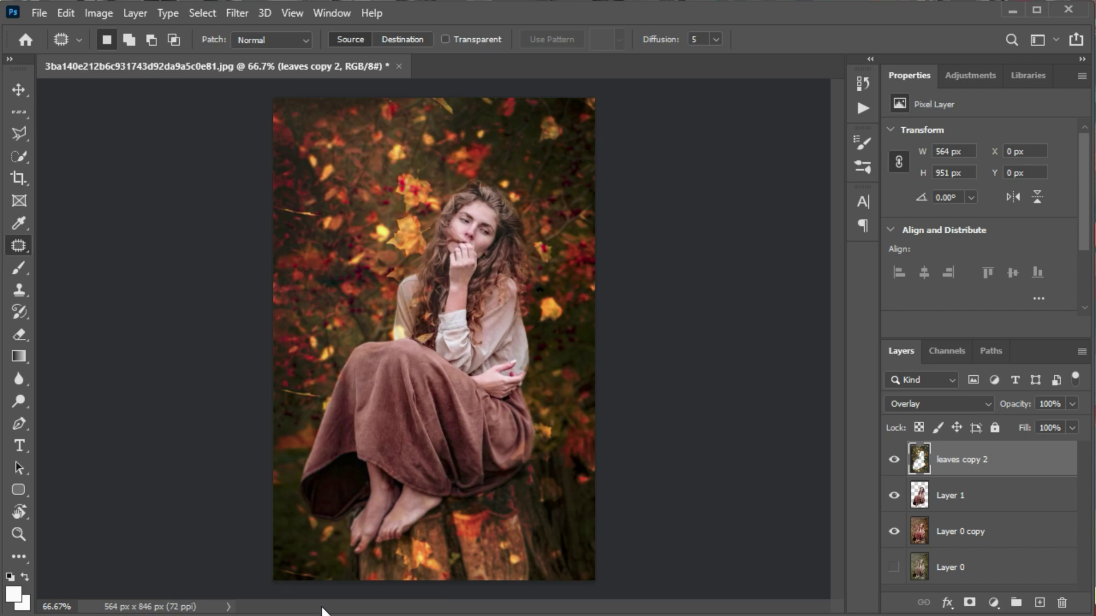
Place the sparkle-particle image, blend it with Color Dodge, and load the girl's outline as a selection.
drag(299, 614, 300, 567)
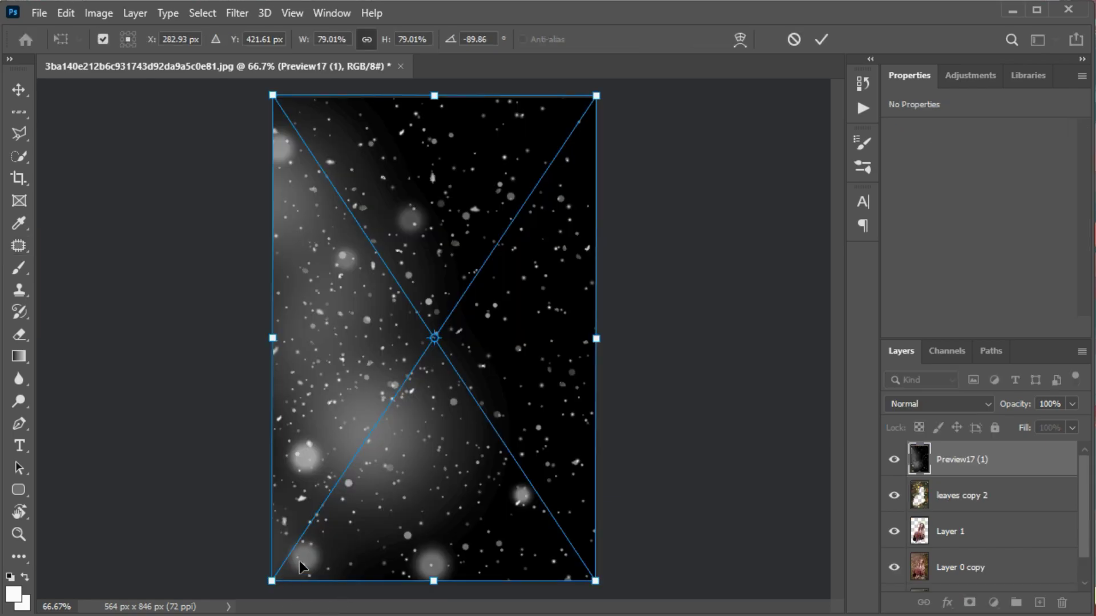
click(821, 39)
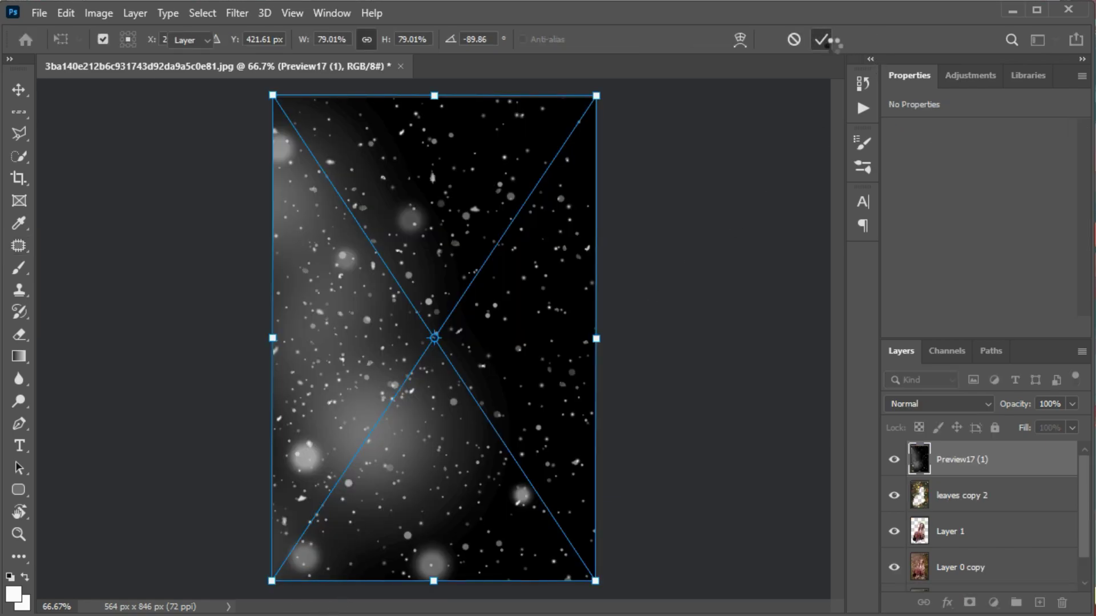
click(931, 403)
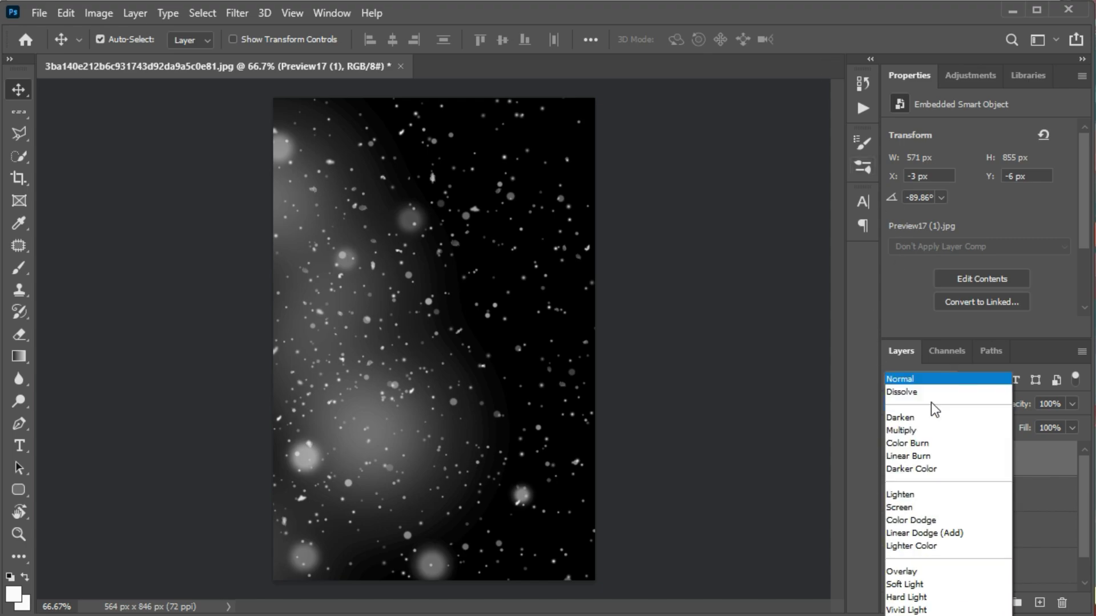
click(922, 459)
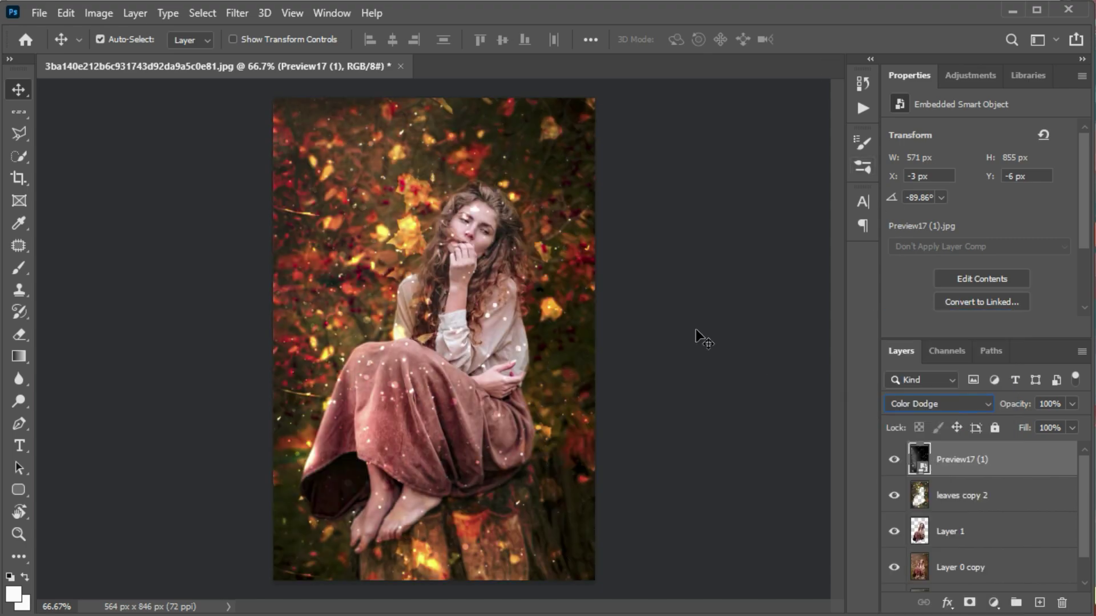
click(947, 531)
Reload the girl's selection and rasterize the Preview17 (1) particle layer for erasing.
ctrl+click(919, 532)
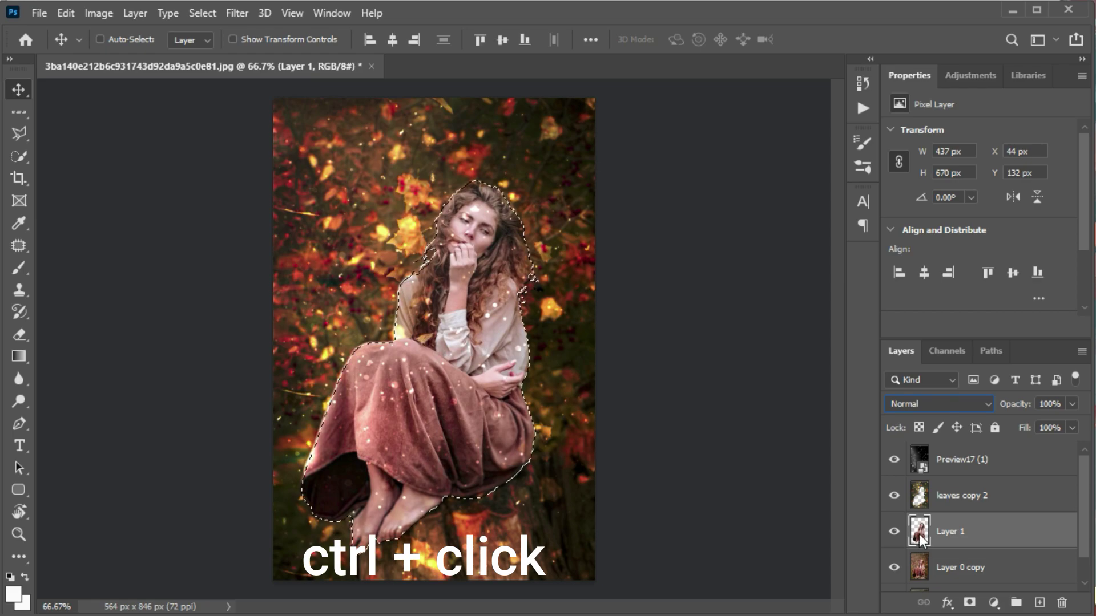
click(19, 334)
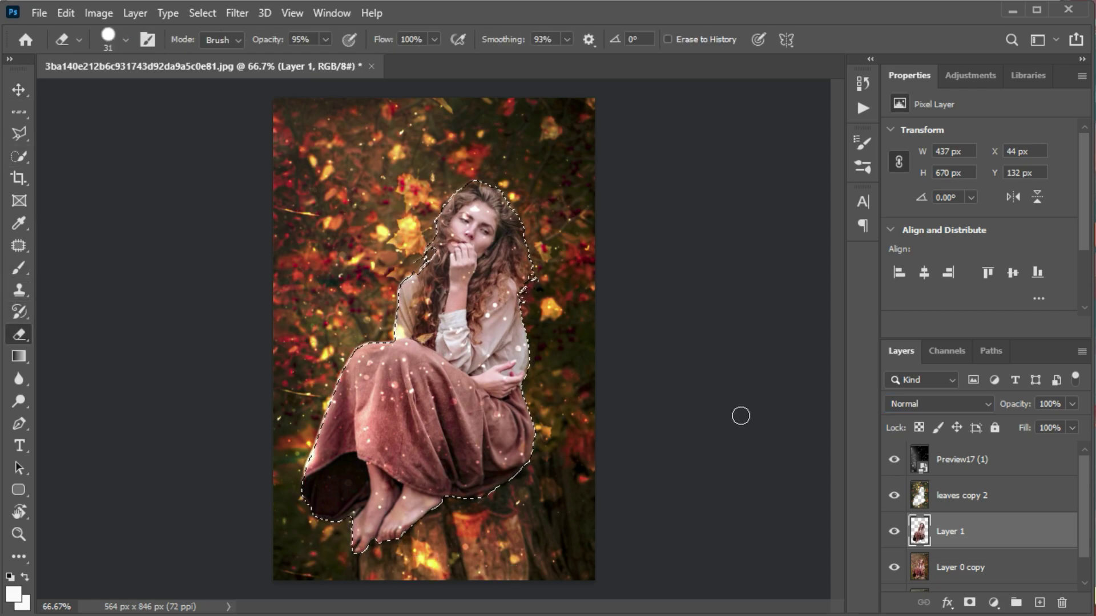
click(953, 468)
right_click(1013, 460)
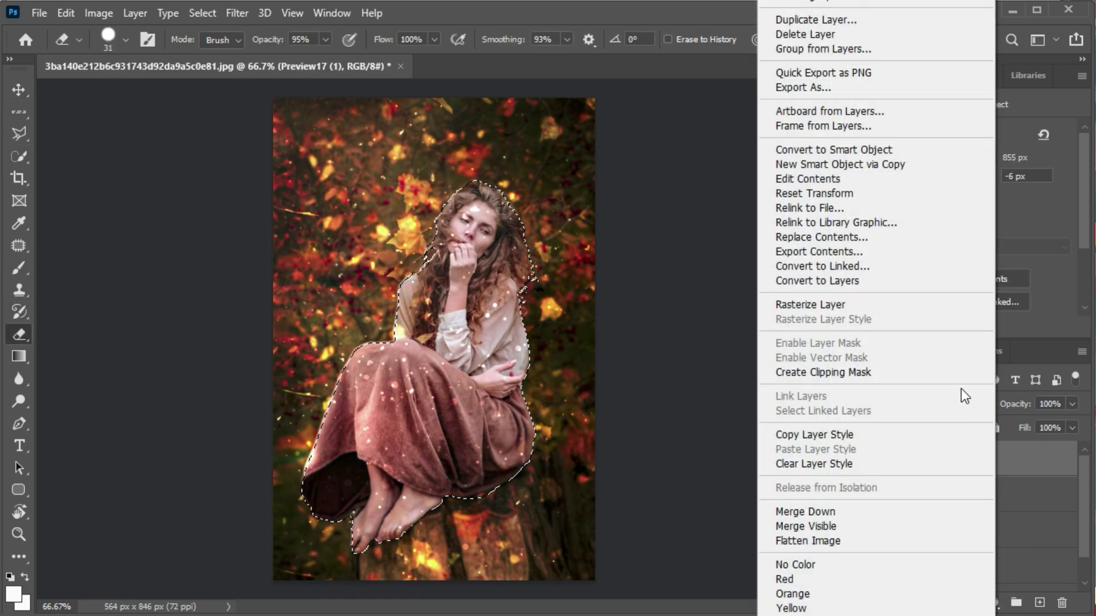
click(835, 305)
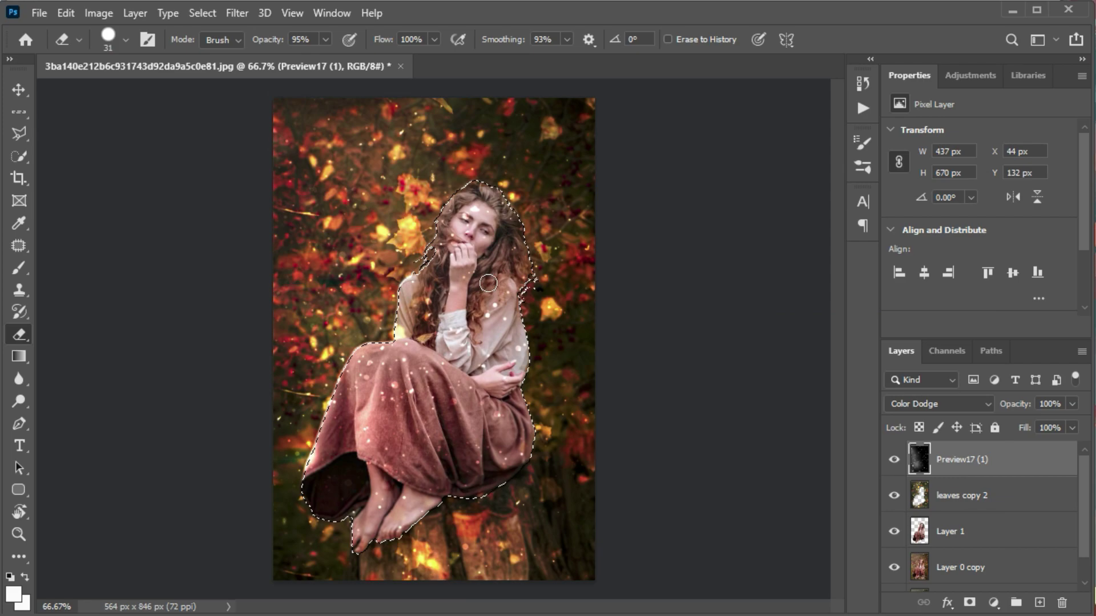
Erase the sparkles from her skirt with the eraser opacity lowered to 49%.
click(111, 45)
key(Return)
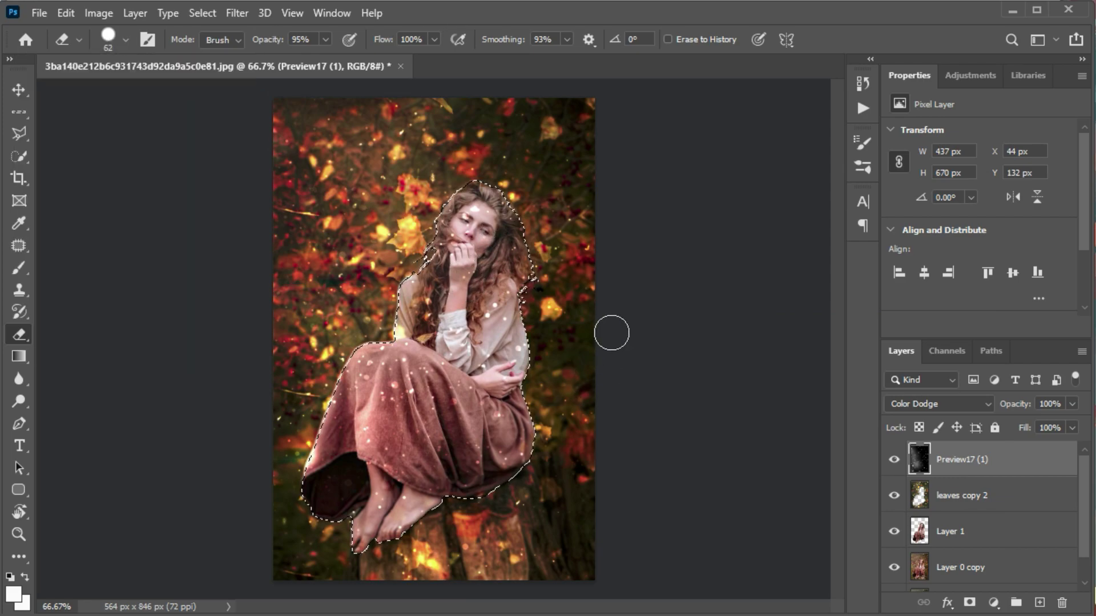
mouse_move(509, 385)
mouse_down()
mouse_move(344, 473)
mouse_move(500, 447)
mouse_up()
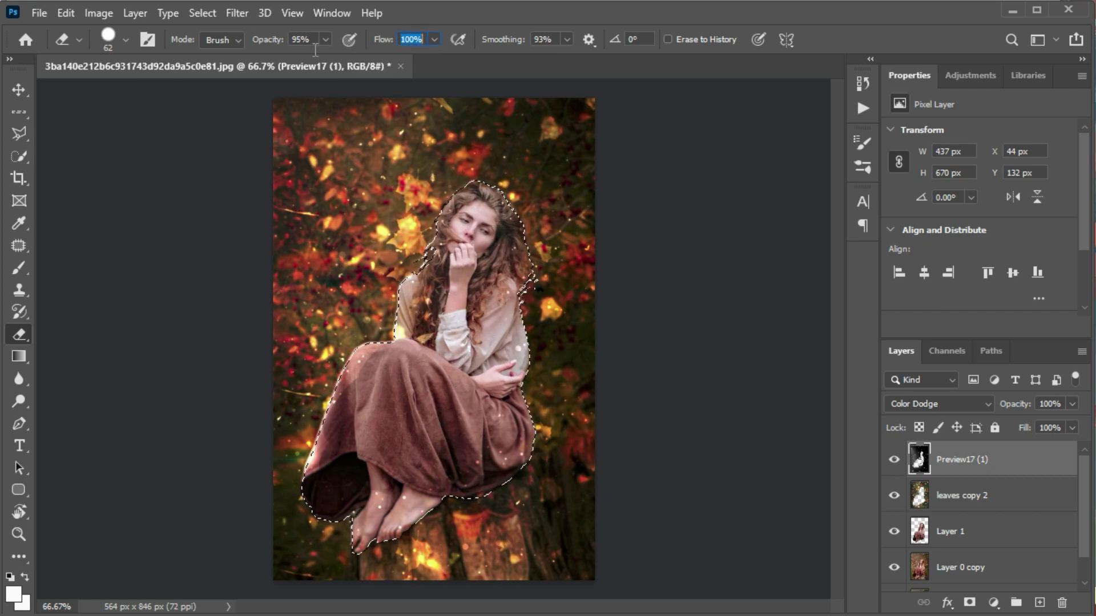
drag(325, 40, 297, 63)
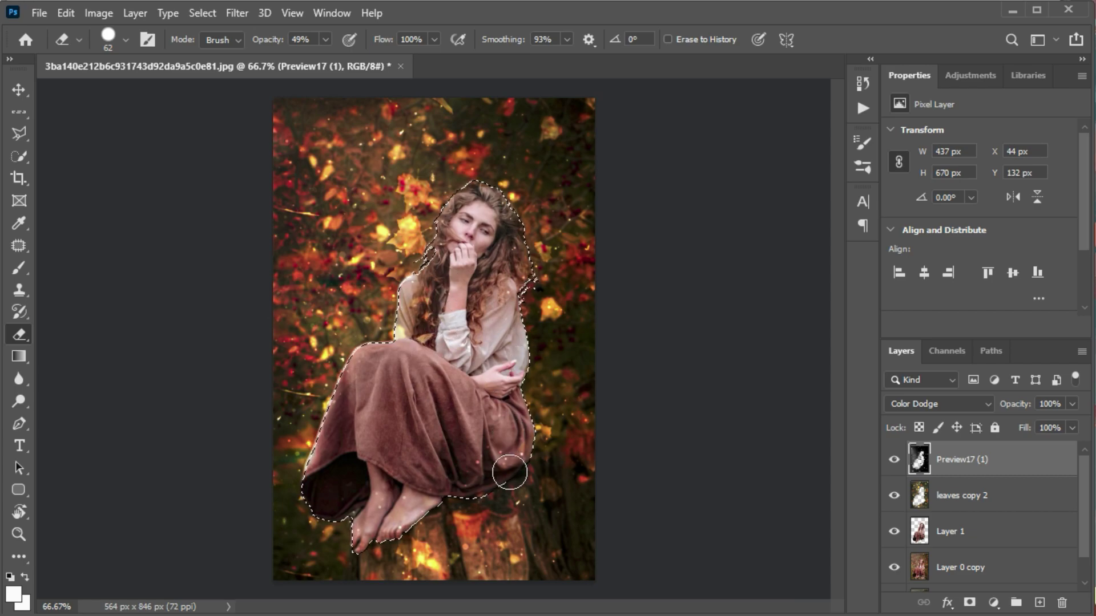
click(18, 89)
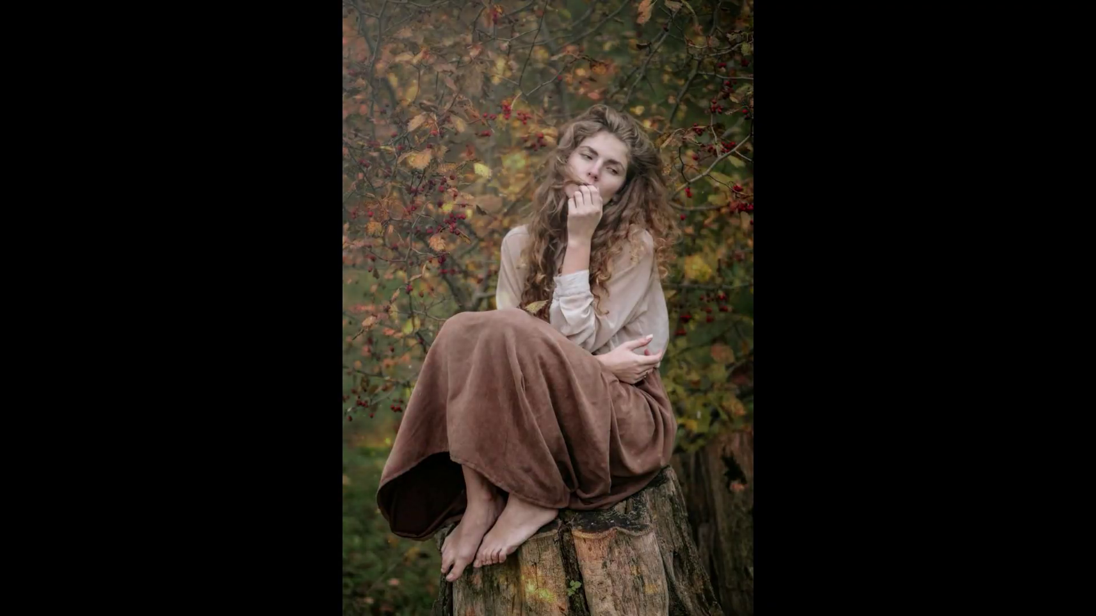